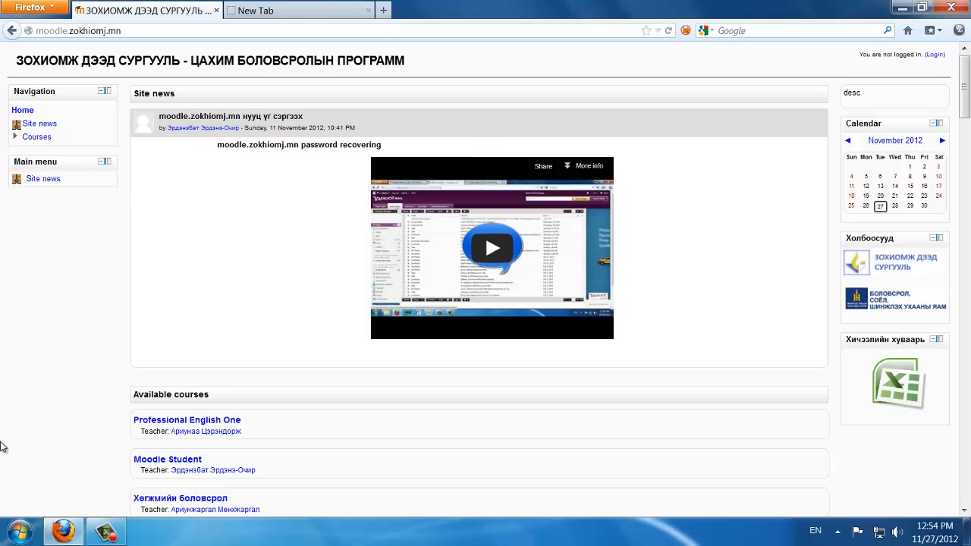
# Search the installed programs for "word" and launch Microsoft Office Word 2007.
pyautogui.click(19, 531)
pyautogui.click(74, 497)
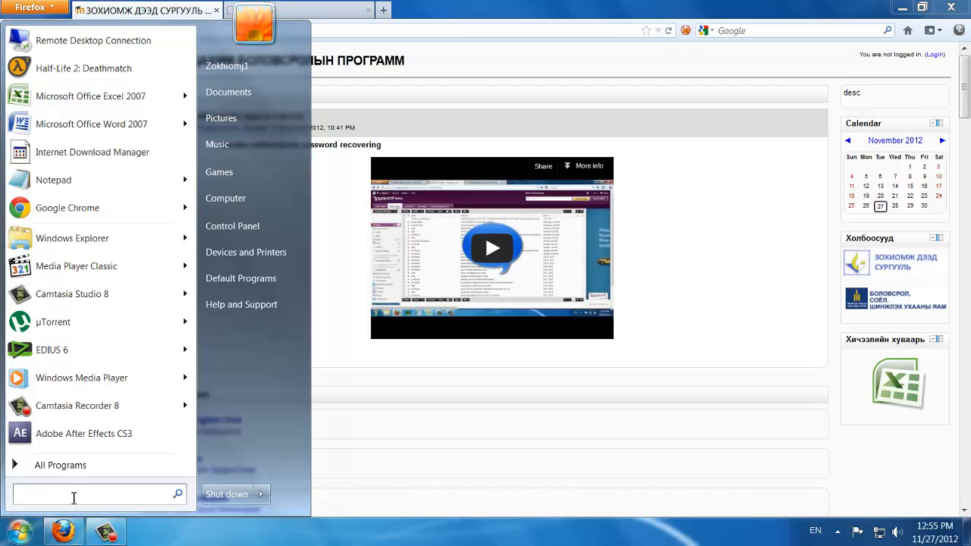
pyautogui.write('word')
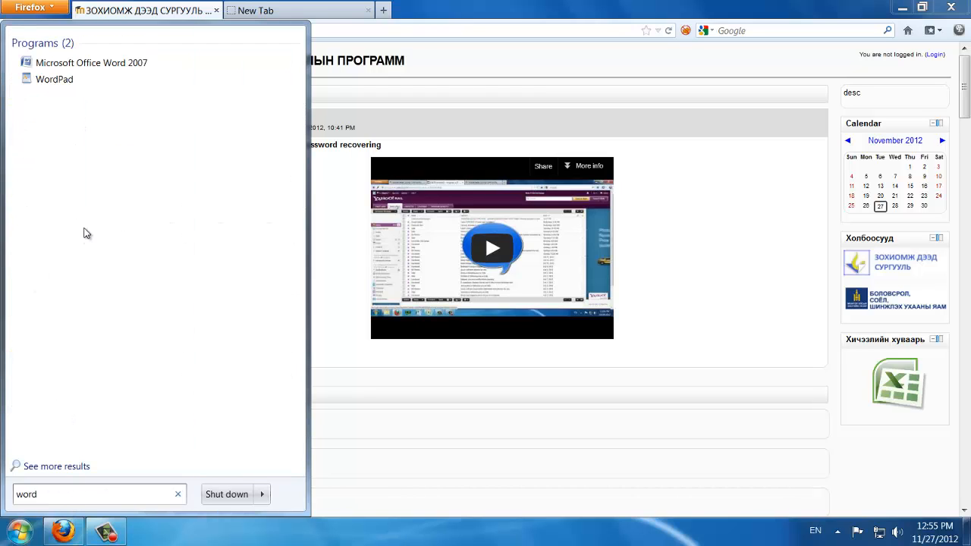
pyautogui.click(64, 80)
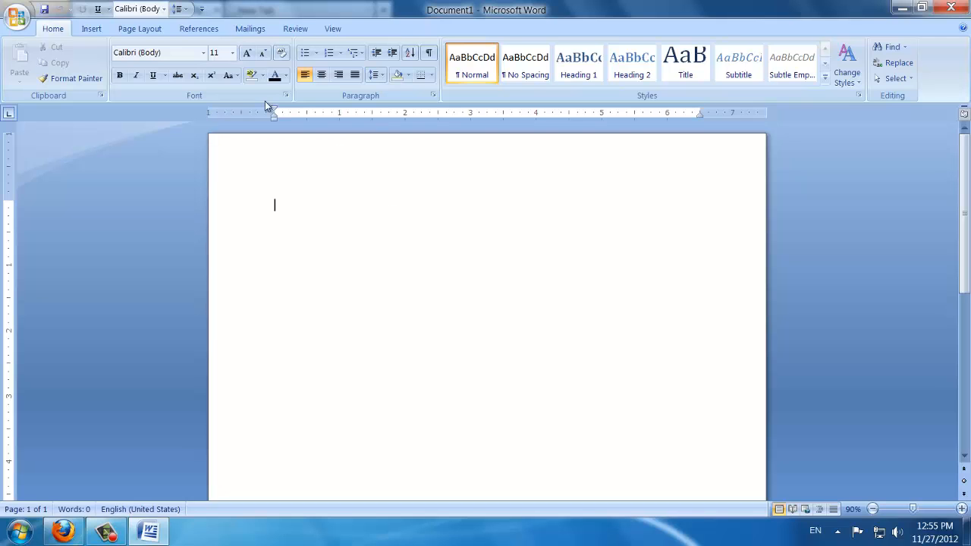
pyautogui.click(17, 17)
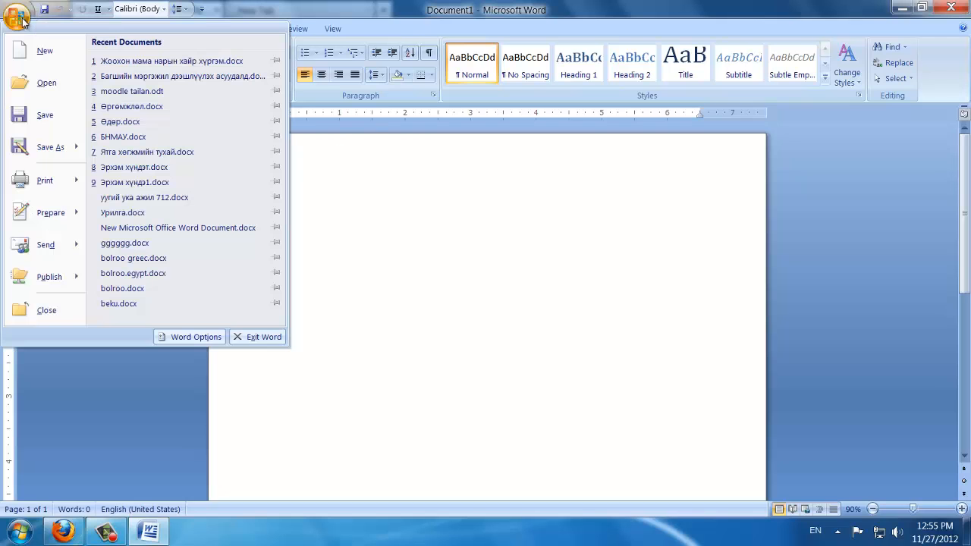
pyautogui.click(45, 83)
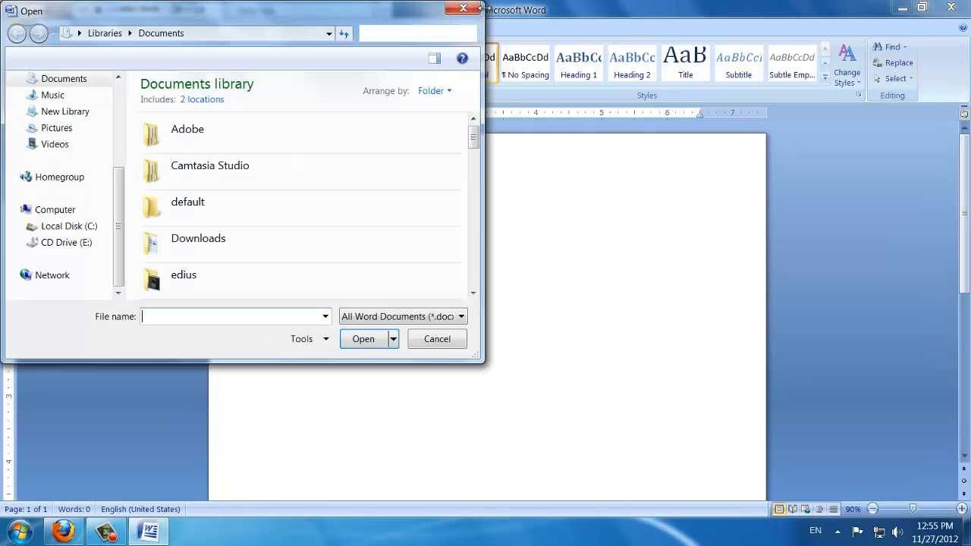
pyautogui.click(436, 339)
# Open the recent document БНМАУ.docx and look over its first page.
pyautogui.click(17, 17)
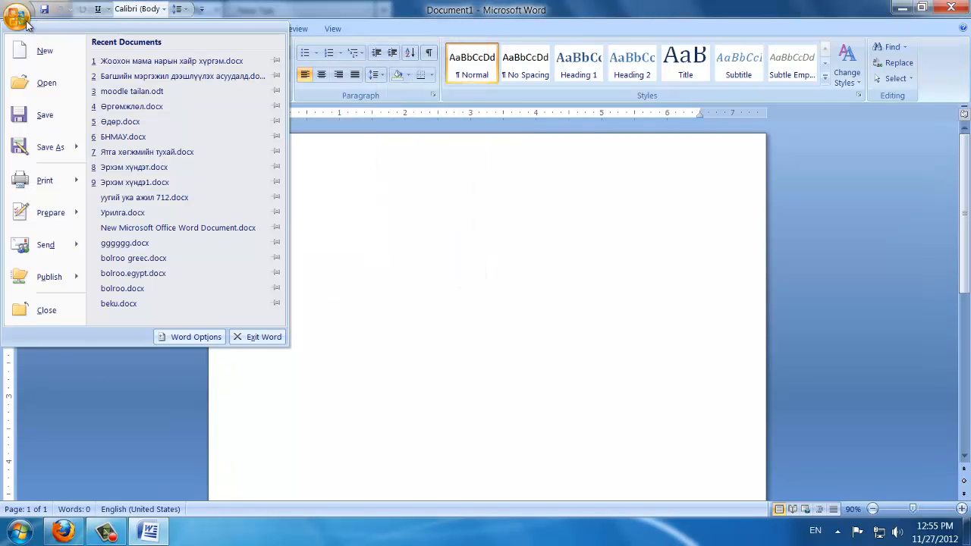
pyautogui.click(176, 136)
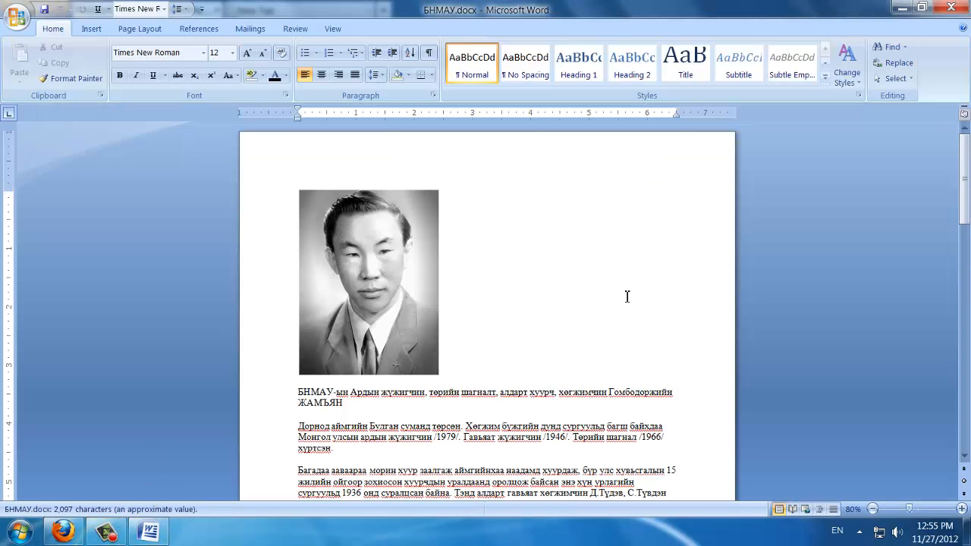
pyautogui.moveTo(967, 204)
pyautogui.mouseDown()
pyautogui.moveTo(967, 303)
pyautogui.moveTo(966, 208)
pyautogui.mouseUp()
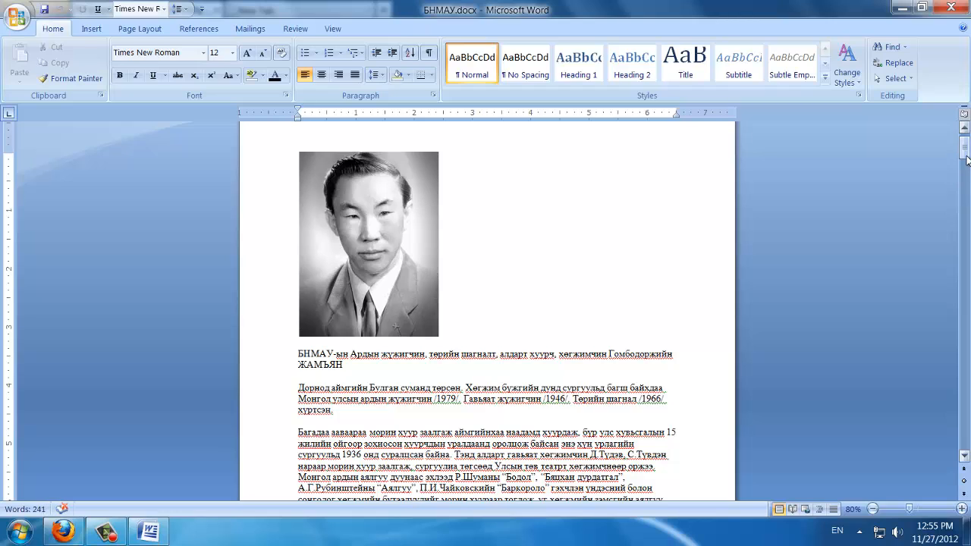
pyautogui.moveTo(836, 214); pyautogui.dragTo(866, 144)
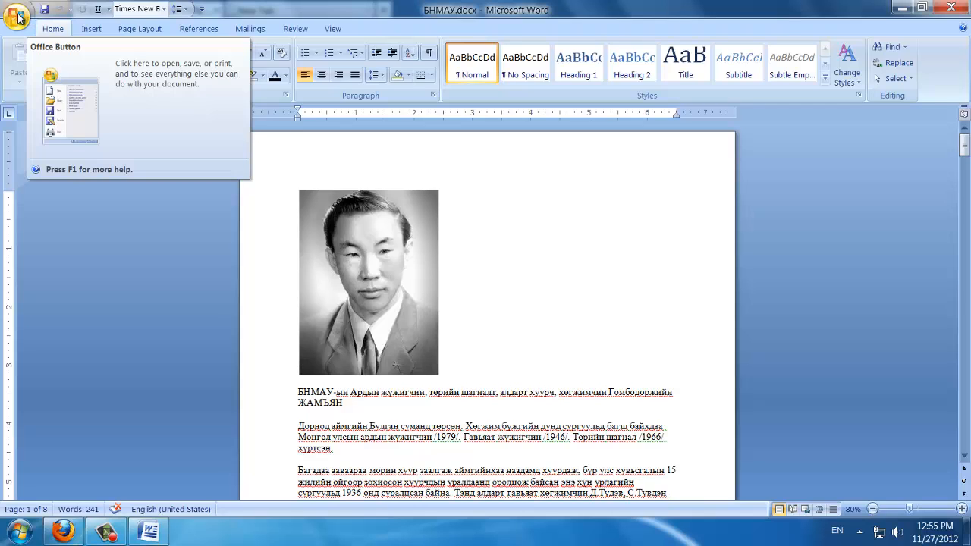
# Start saving a copy of the document in PDF format, keeping PDF (*.pdf) as the file type.
pyautogui.click(18, 16)
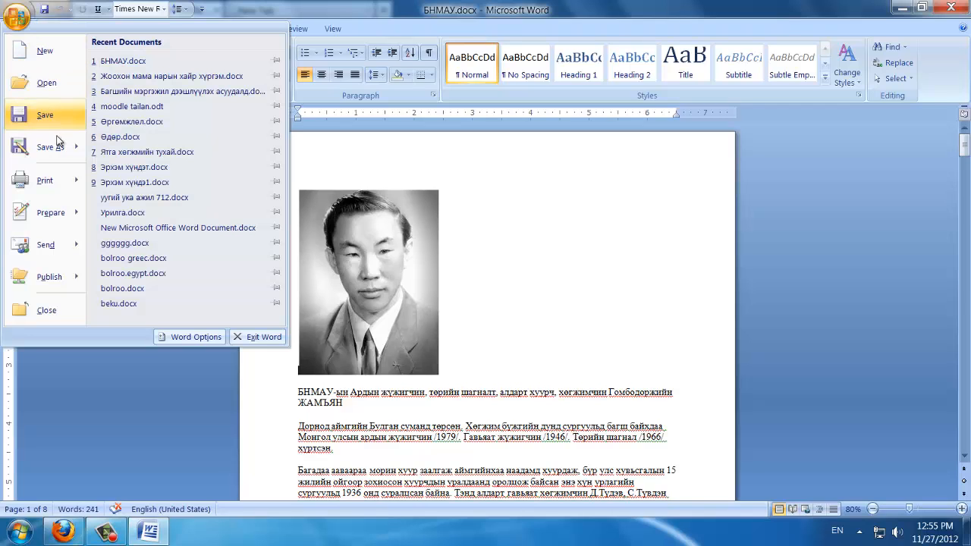
pyautogui.moveTo(66, 155)
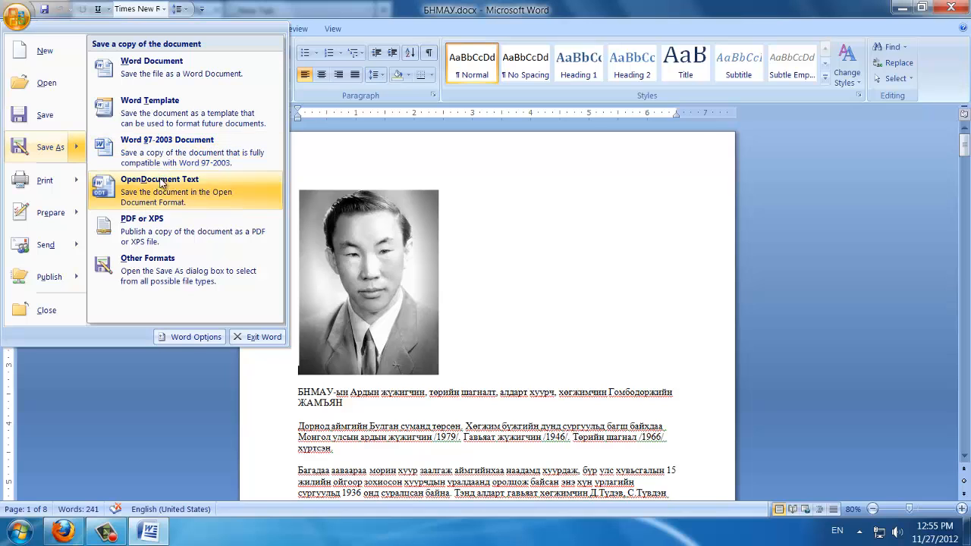
pyautogui.click(185, 240)
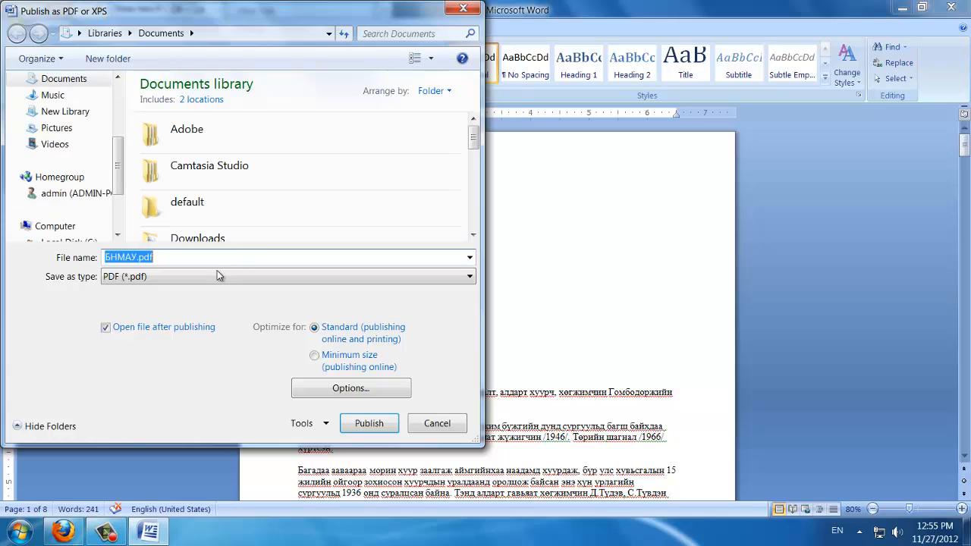
pyautogui.click(216, 274)
pyautogui.click(213, 271)
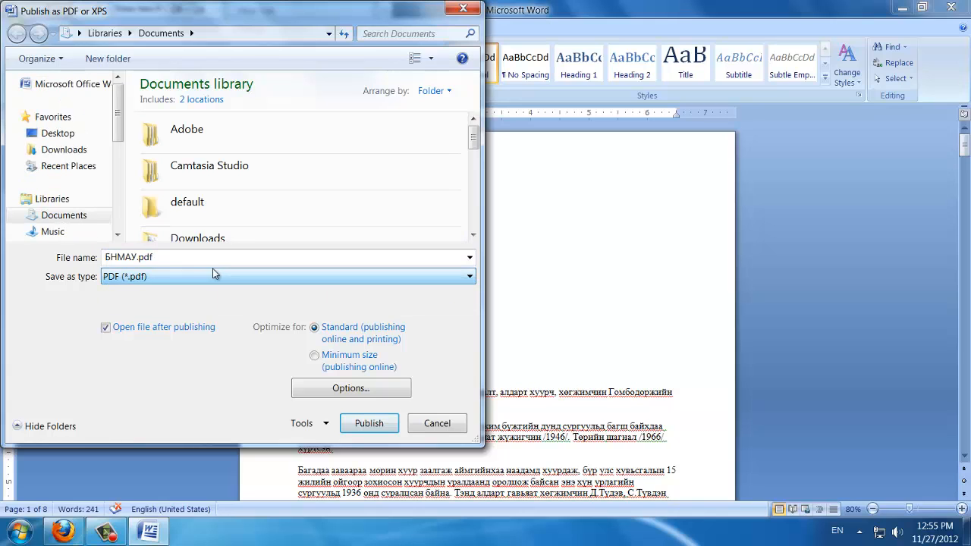
# Publish the PDF to the Desktop under the file name BNMAU and minimize Word.
pyautogui.click(39, 135)
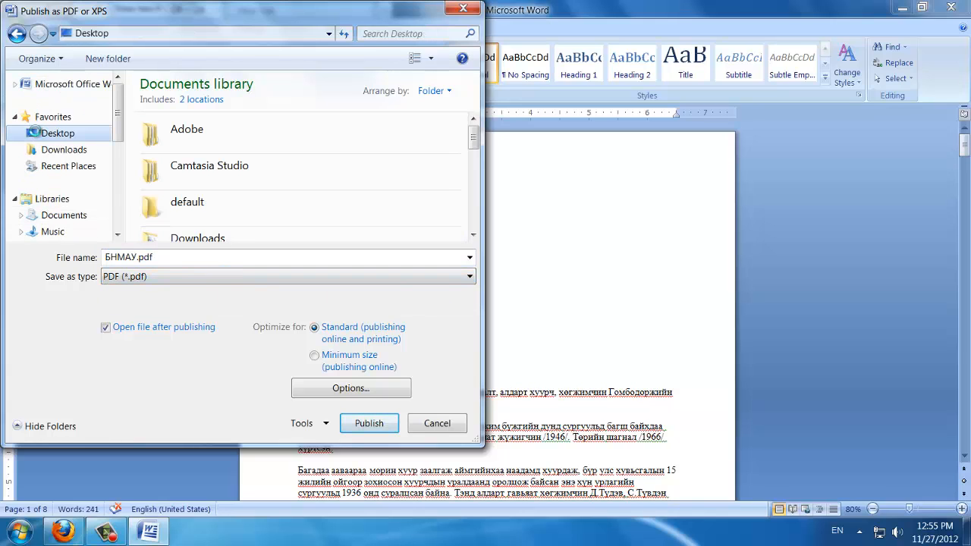
pyautogui.rightClick(35, 133)
pyautogui.click(29, 133)
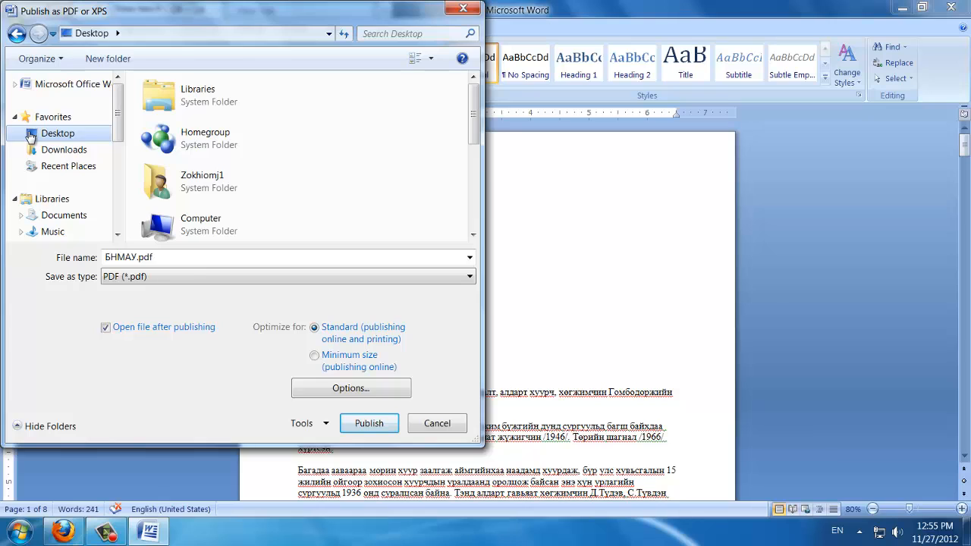
pyautogui.click(195, 259)
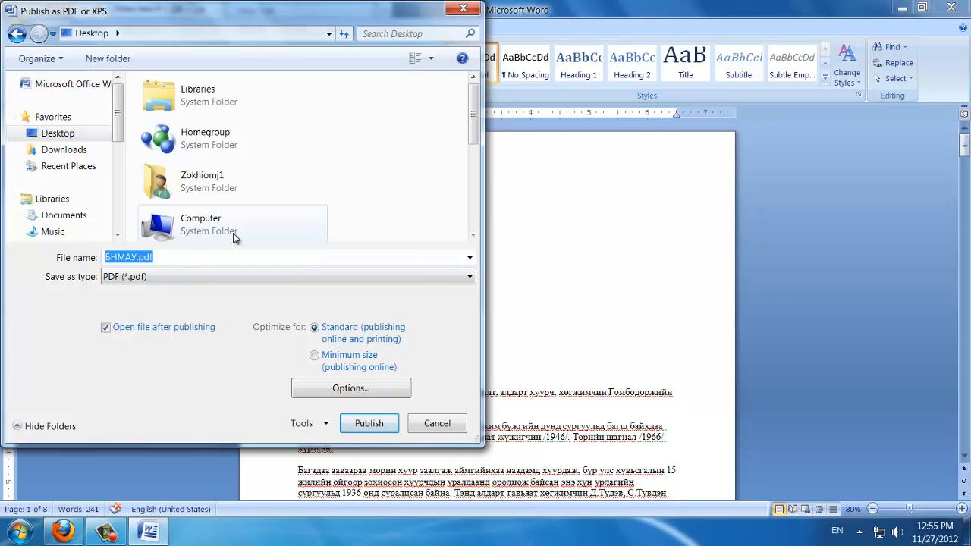
pyautogui.press('BackSpace')
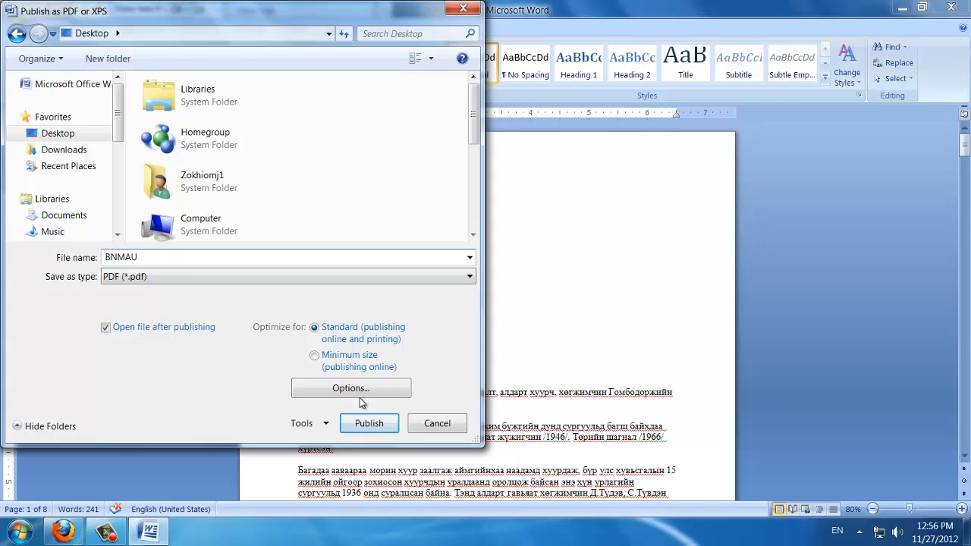
pyautogui.click(367, 423)
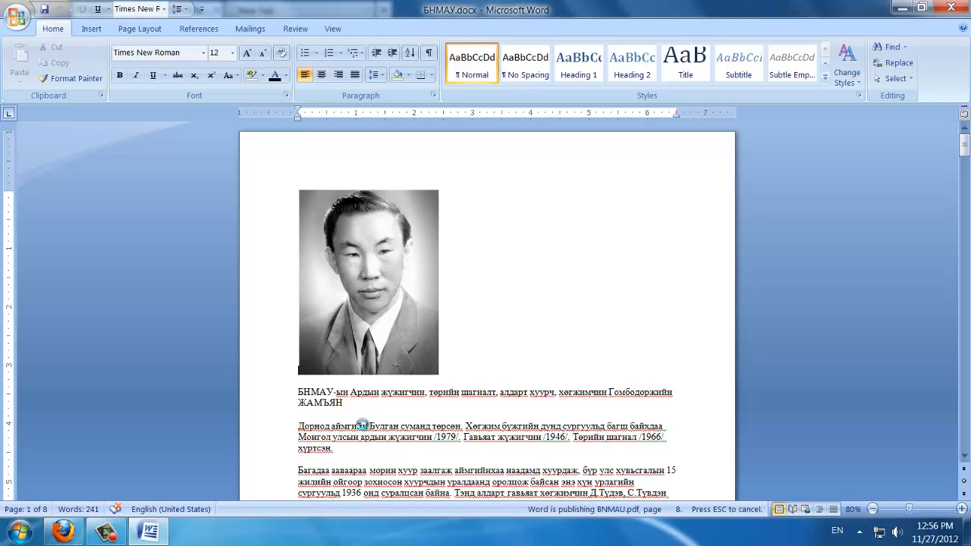
pyautogui.click(903, 7)
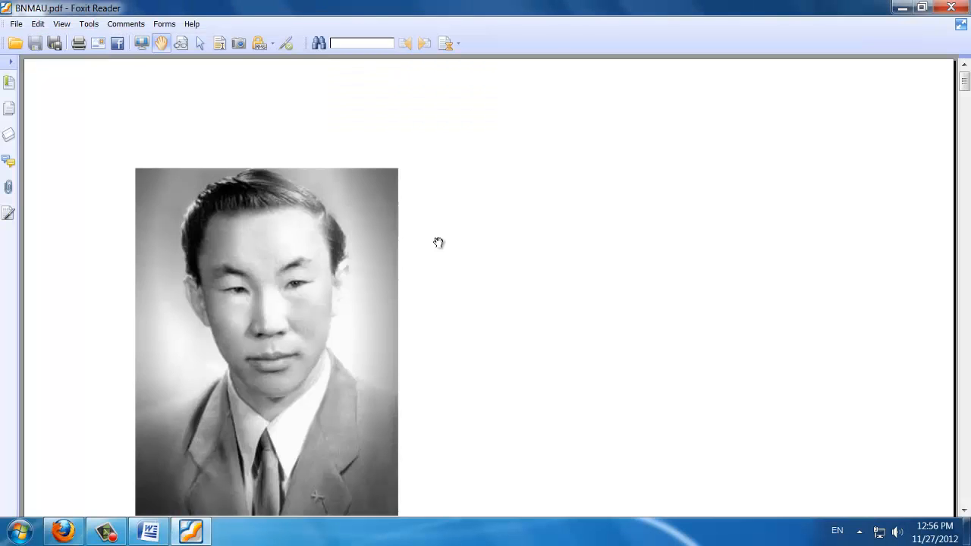
# Look through the published BNMAU.pdf in Foxit Reader and close the reader.
pyautogui.scroll(-3, 849, 155)
pyautogui.scroll(-13, 910, 157)
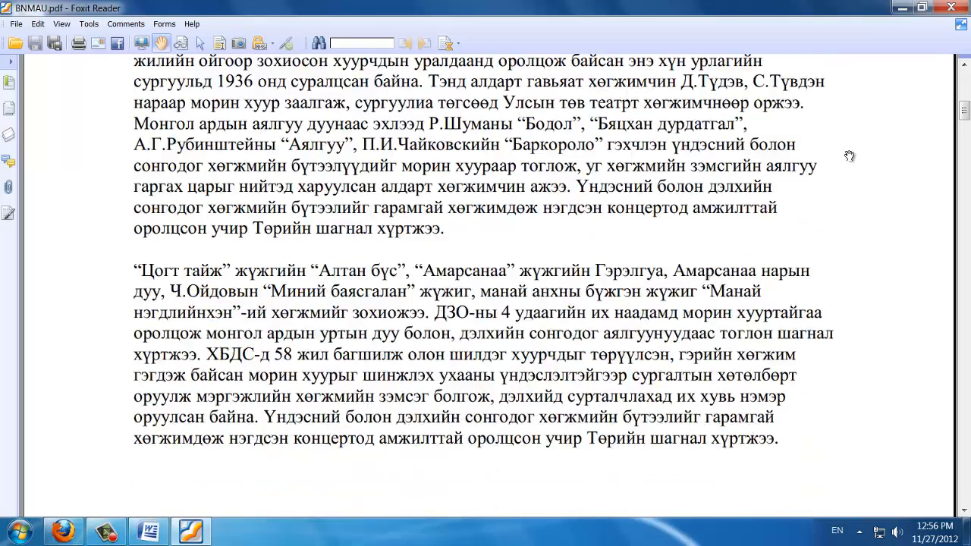
pyautogui.scroll(6, 913, 157)
pyautogui.scroll(10, 967, 120)
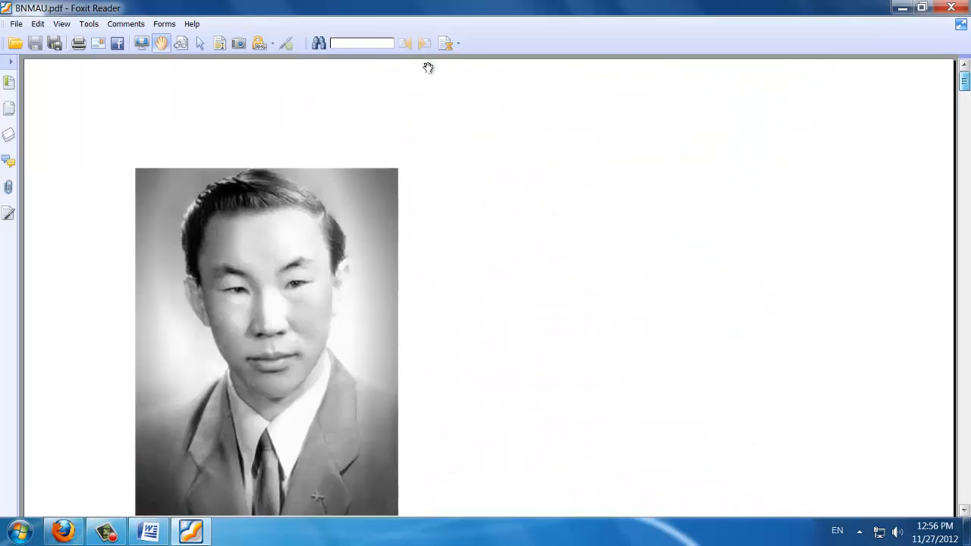
pyautogui.scroll(-10, 474, 228)
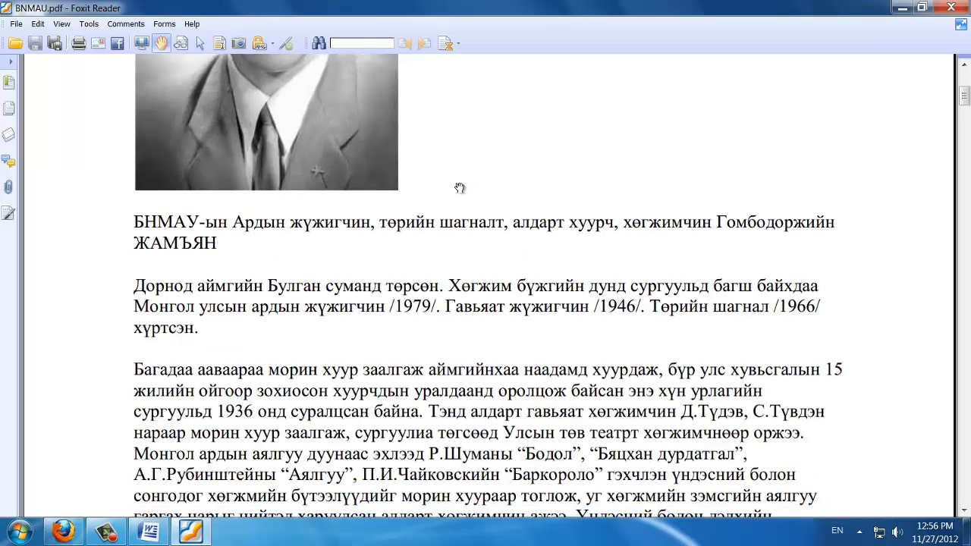
pyautogui.click(951, 7)
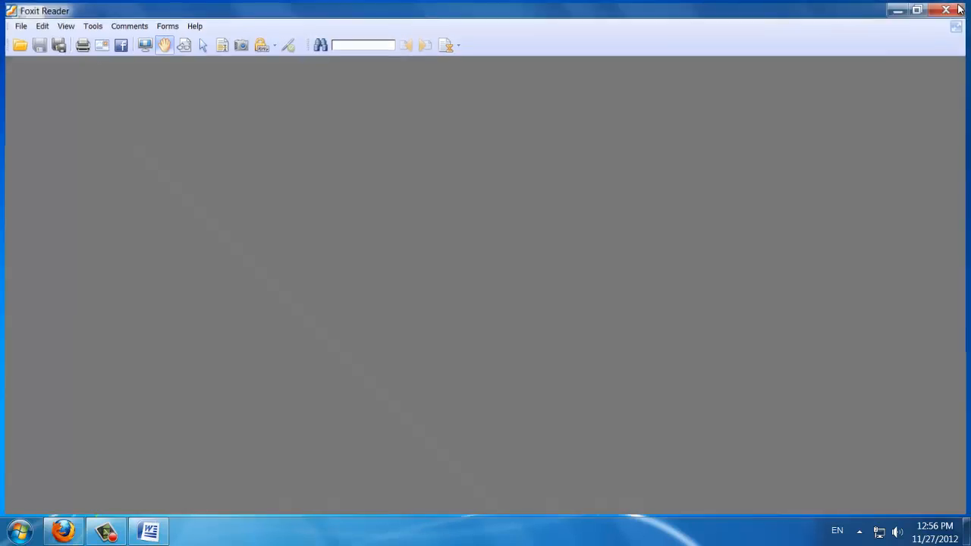
# Check the BNMAU.pdf file on the desktop by selecting it and viewing its file details.
pyautogui.moveTo(284, 50); pyautogui.dragTo(146, 111)
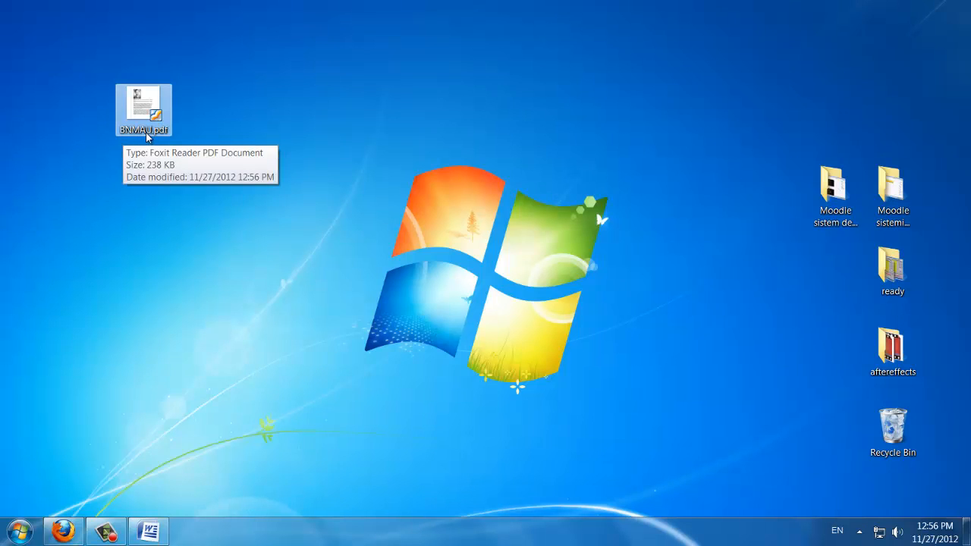
pyautogui.click(210, 114)
pyautogui.moveTo(220, 63); pyautogui.dragTo(102, 113)
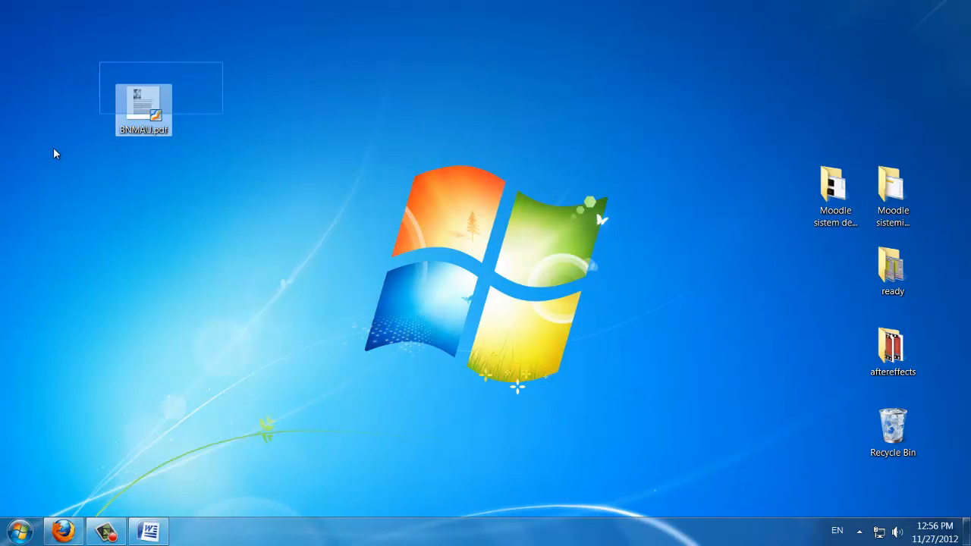
pyautogui.click(253, 159)
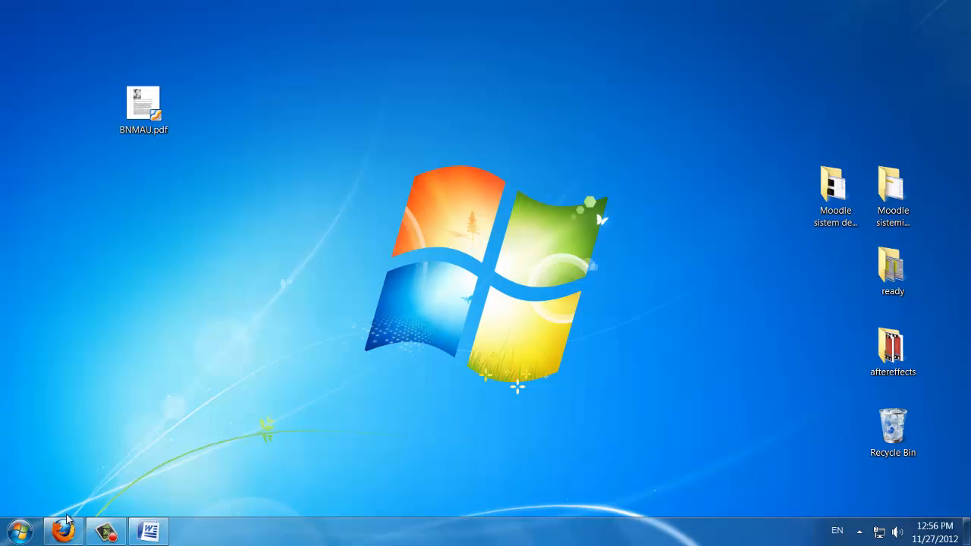
pyautogui.click(144, 535)
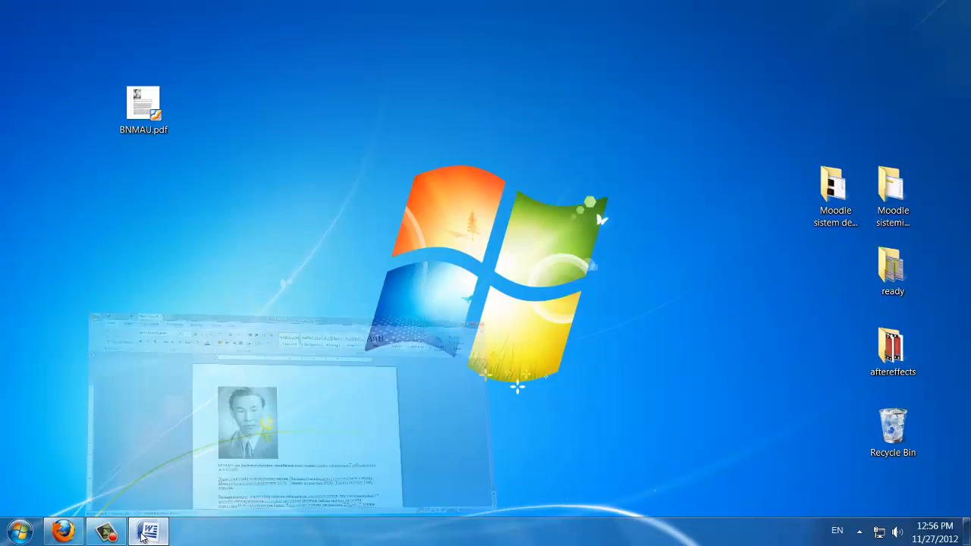
pyautogui.click(144, 535)
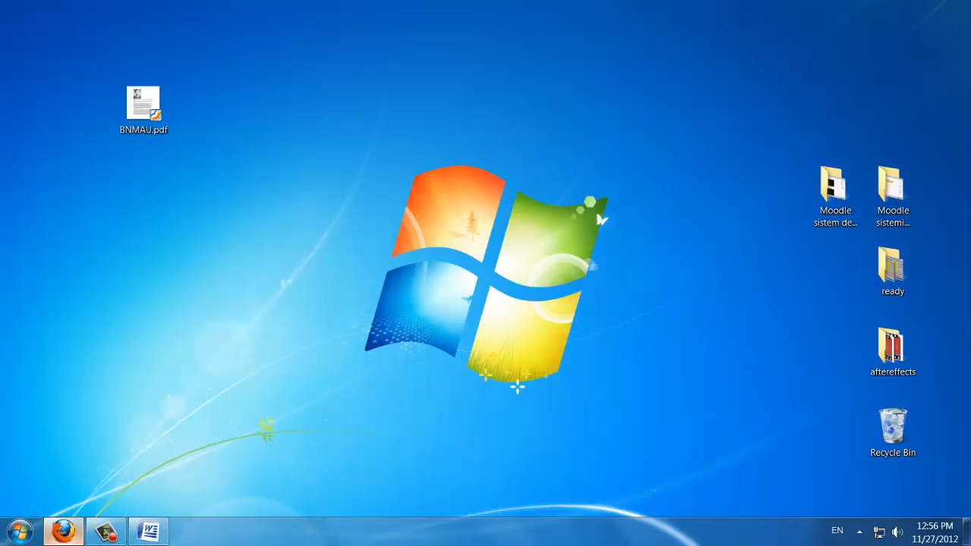
# Switch to Firefox and open the class schedule Huvaari.xlsx from the Moodle home page with Microsoft Office Excel.
pyautogui.click(63, 532)
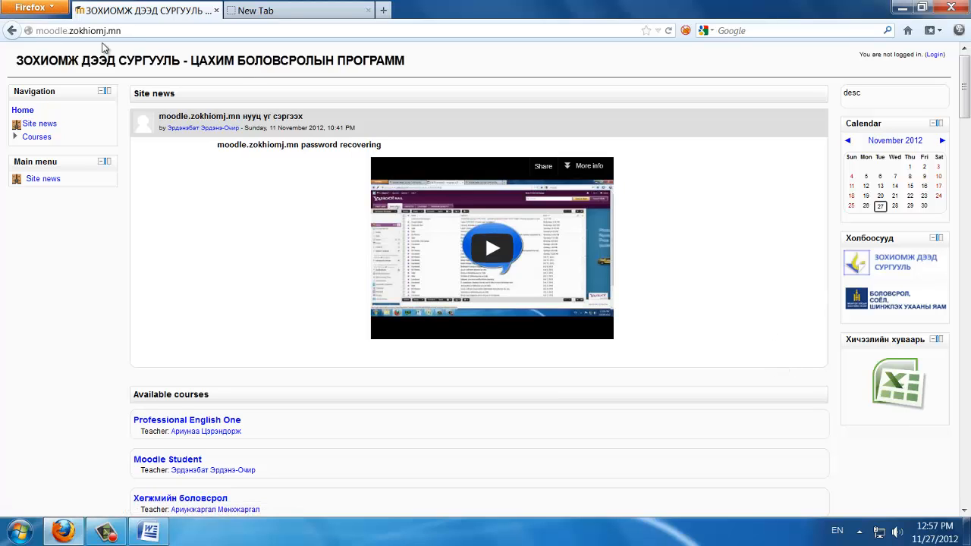
pyautogui.click(56, 32)
pyautogui.click(723, 167)
pyautogui.click(904, 387)
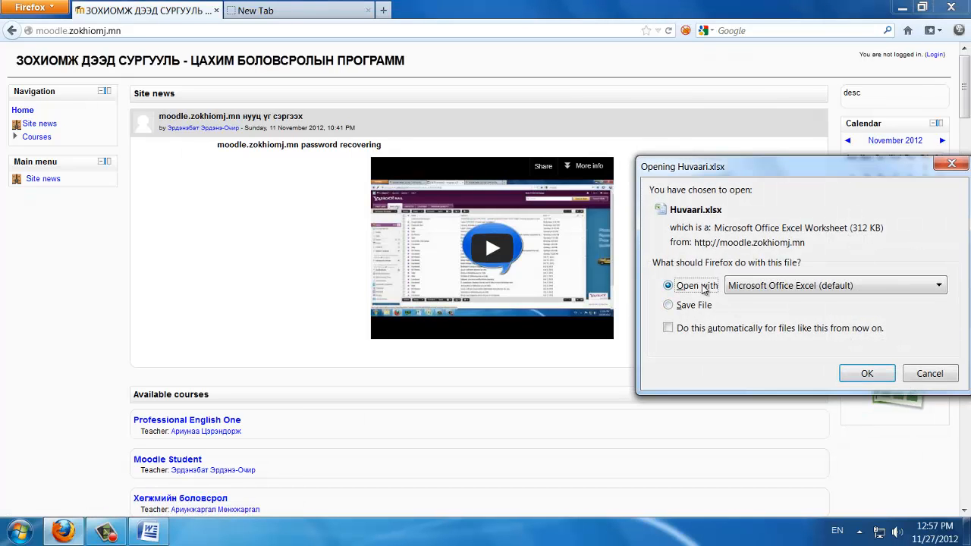
pyautogui.click(867, 374)
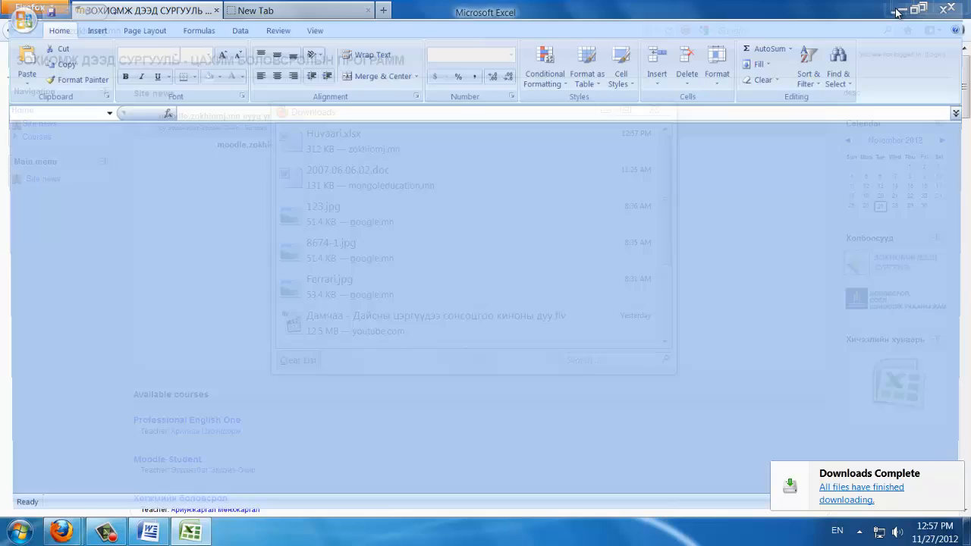
# Minimize the browser and download windows, switch to Excel and look through the Huvaari.xlsx schedule.
pyautogui.click(898, 8)
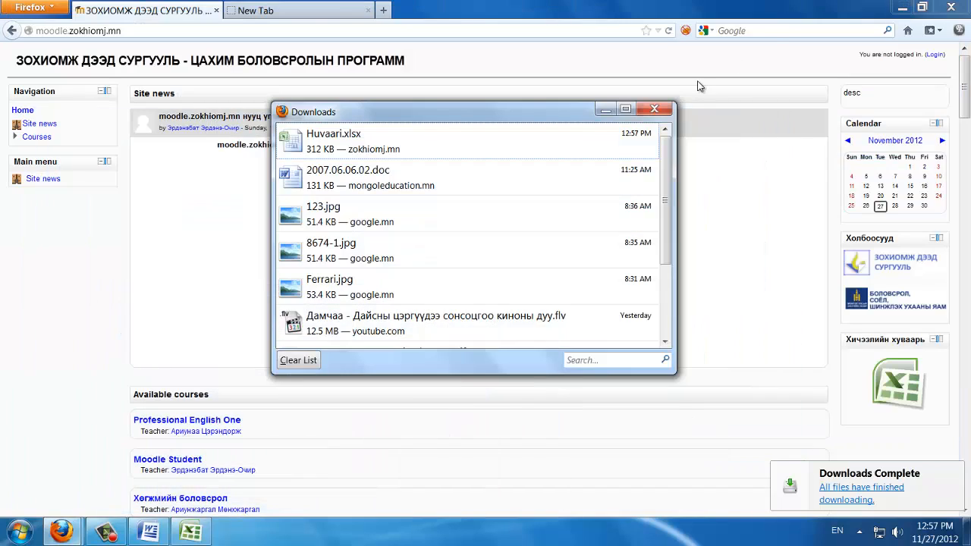
pyautogui.click(899, 7)
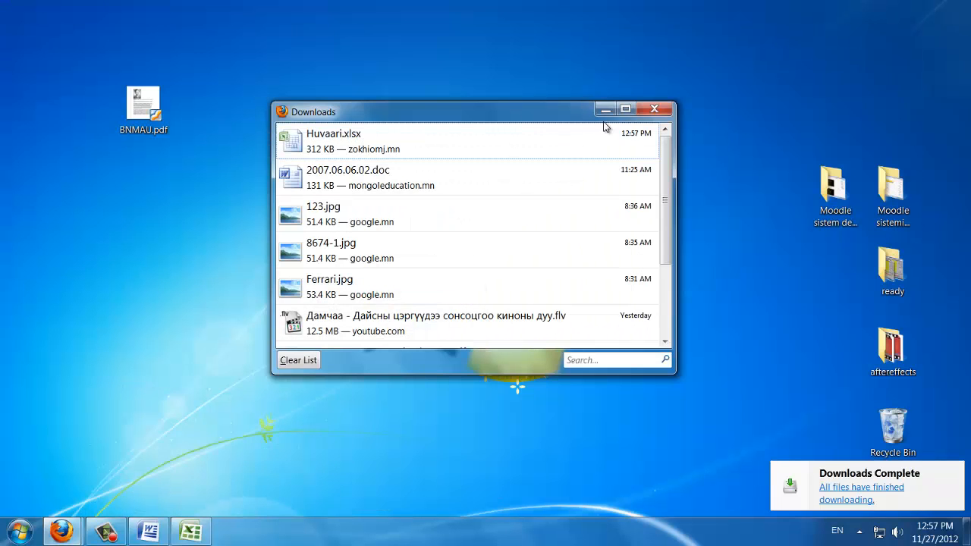
pyautogui.click(604, 111)
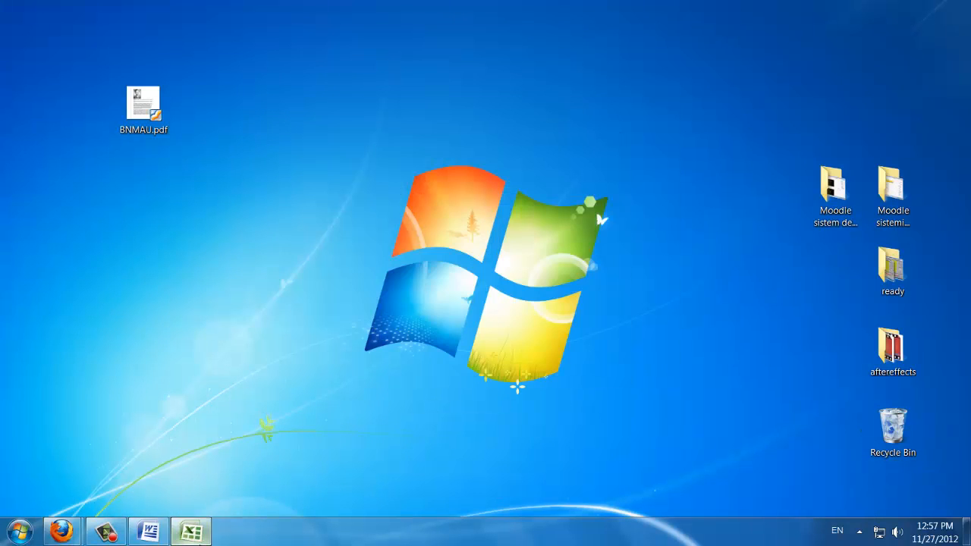
pyautogui.click(190, 530)
pyautogui.moveTo(962, 416); pyautogui.dragTo(960, 203)
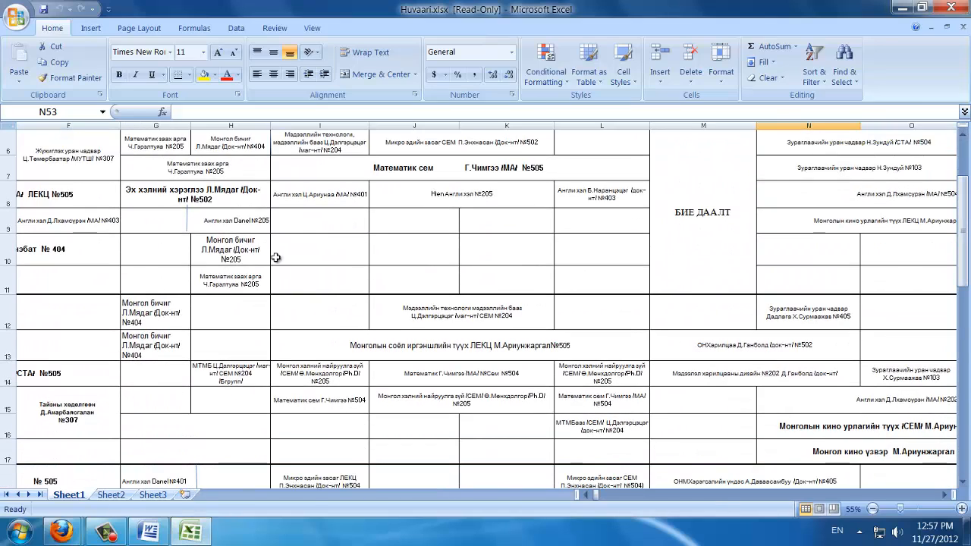
# Publish the Huvaari.xlsx workbook as a PDF named "Shine huwaari" on the Desktop.
pyautogui.scroll(-2, 459, 303)
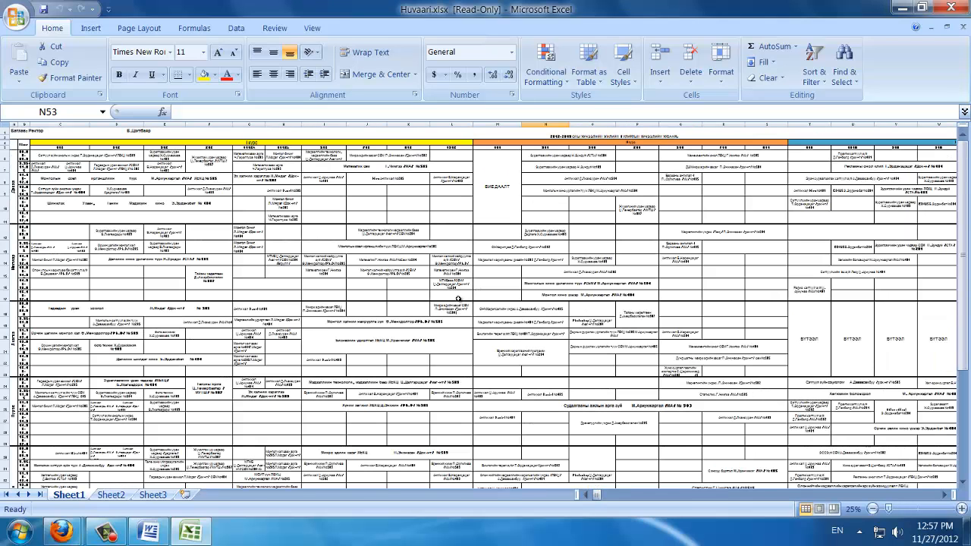
pyautogui.click(17, 16)
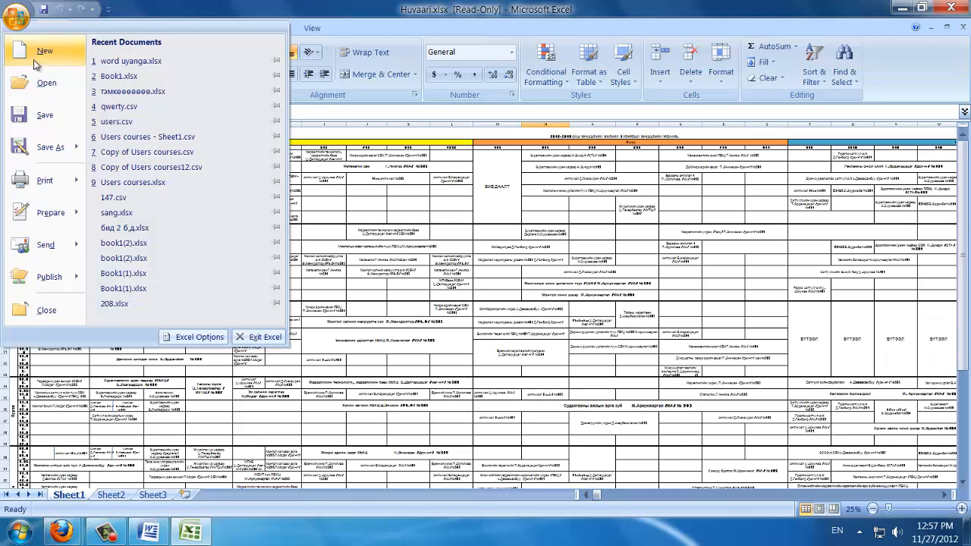
pyautogui.moveTo(61, 146)
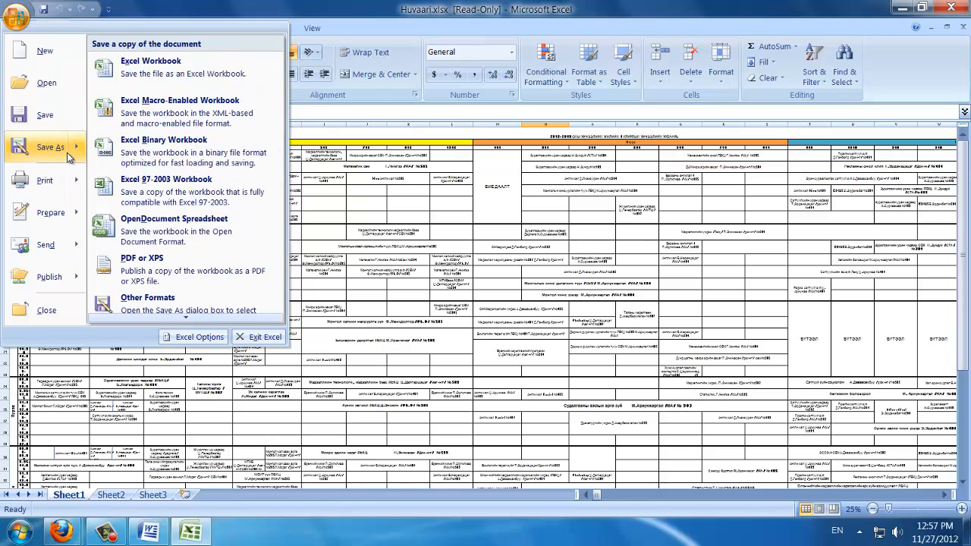
pyautogui.scroll(-1, 227, 258)
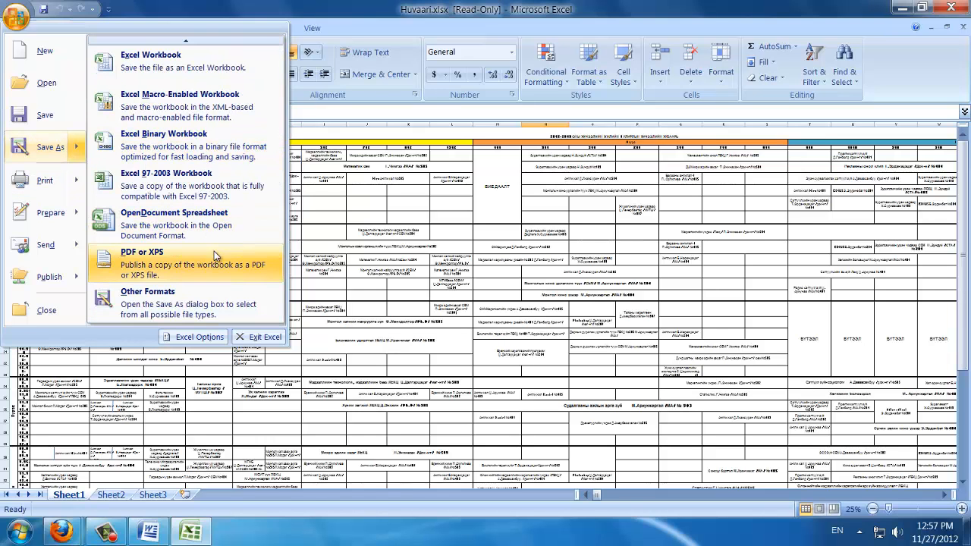
pyautogui.click(136, 267)
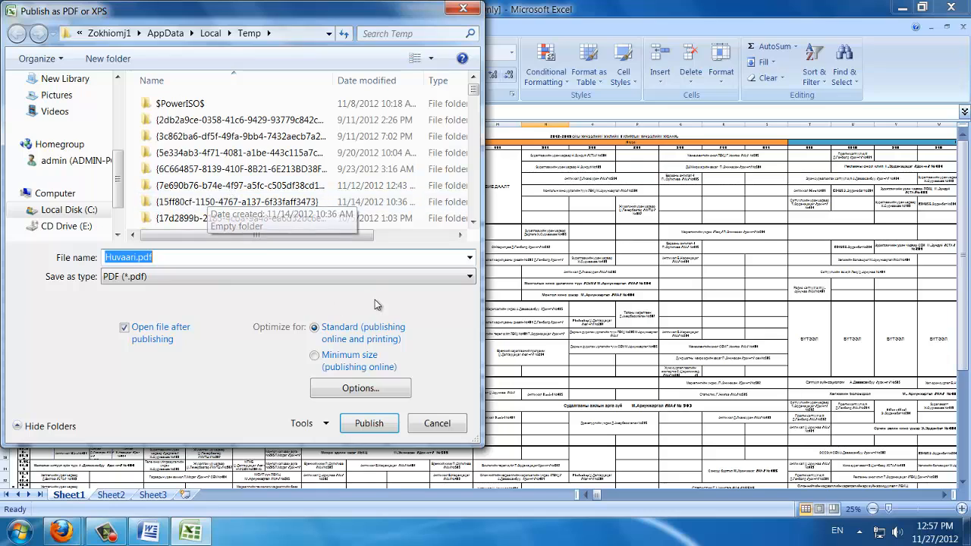
pyautogui.click(381, 277)
pyautogui.click(282, 276)
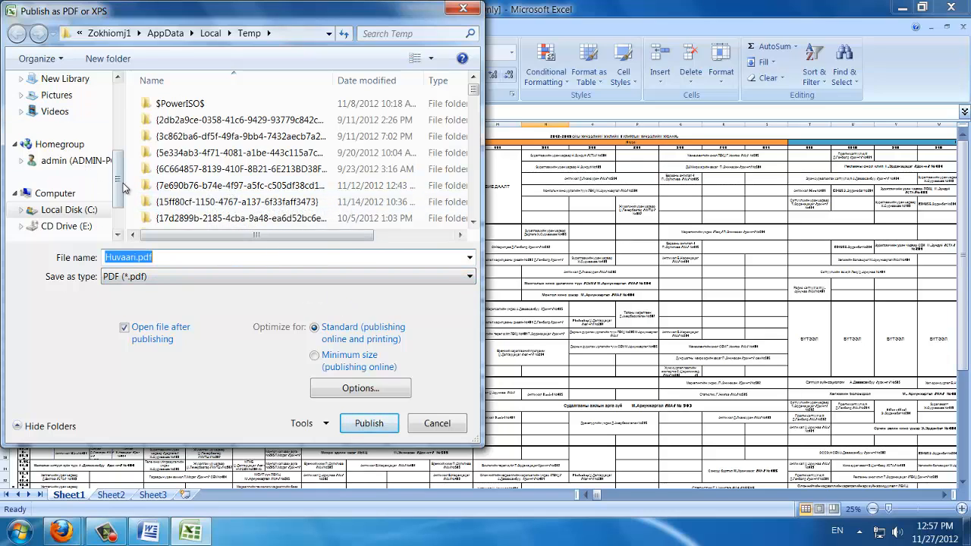
pyautogui.moveTo(118, 180); pyautogui.dragTo(118, 121)
pyautogui.click(58, 134)
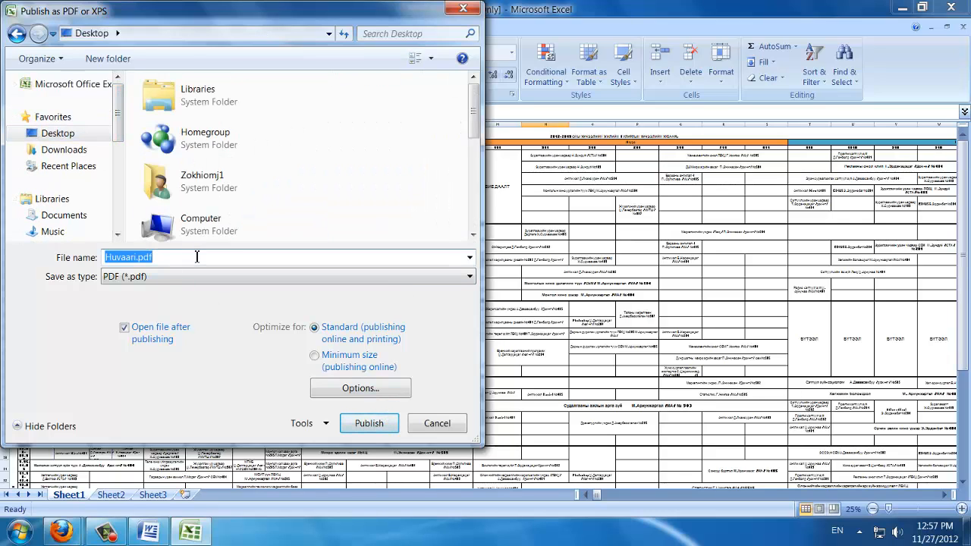
pyautogui.write('Shine')
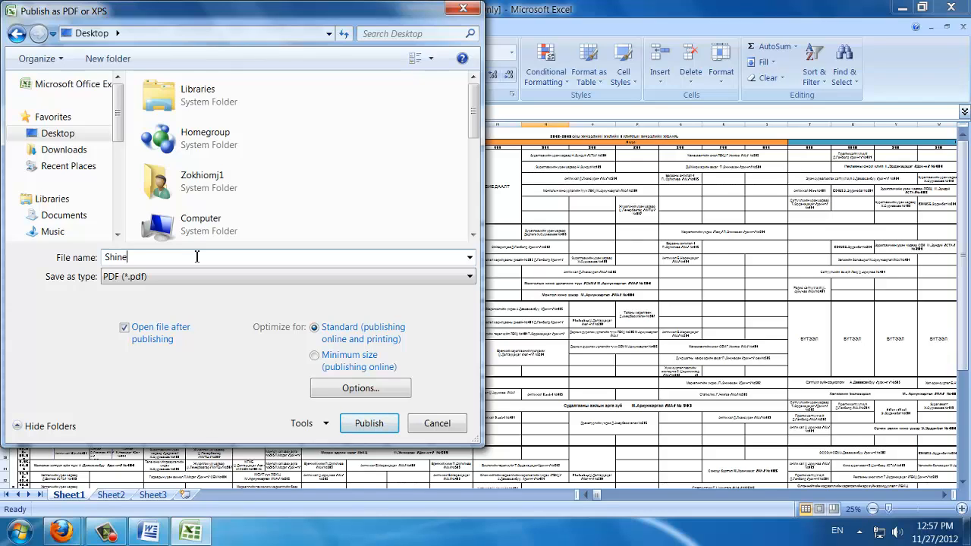
pyautogui.write(' huwaari')
pyautogui.click(369, 424)
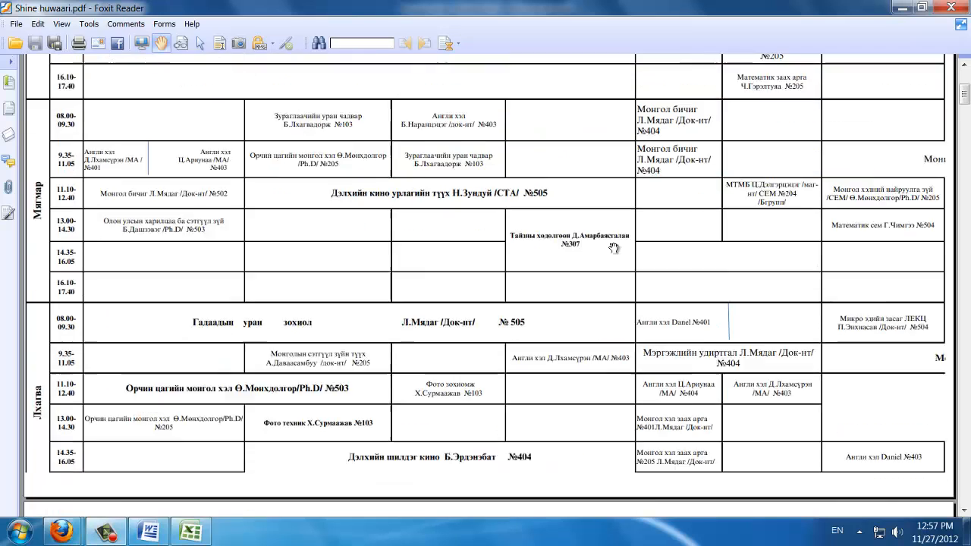
# Look through the pages of the published Shine huwaari.pdf in Foxit Reader at different zoom levels and close the reader.
pyautogui.scroll(-15, 614, 258)
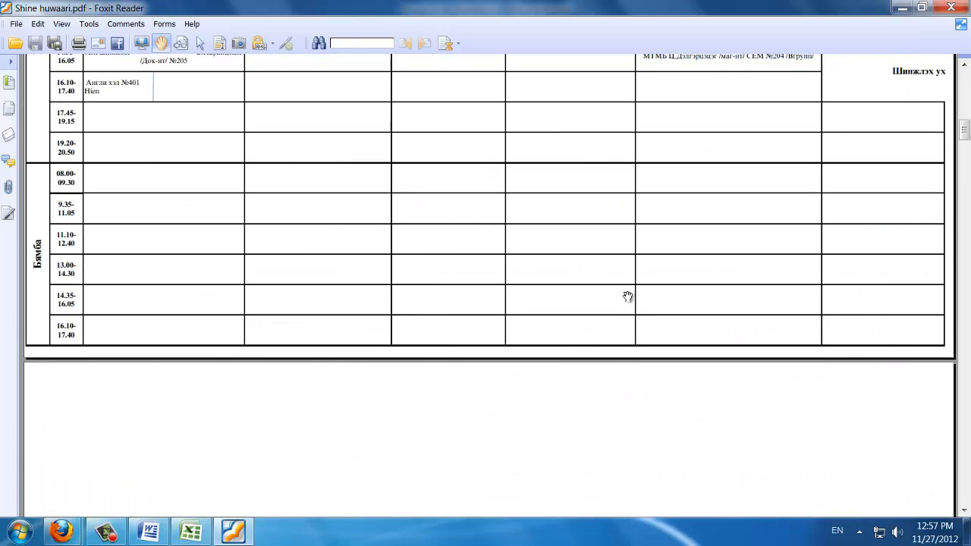
pyautogui.scroll(4, 678, 232)
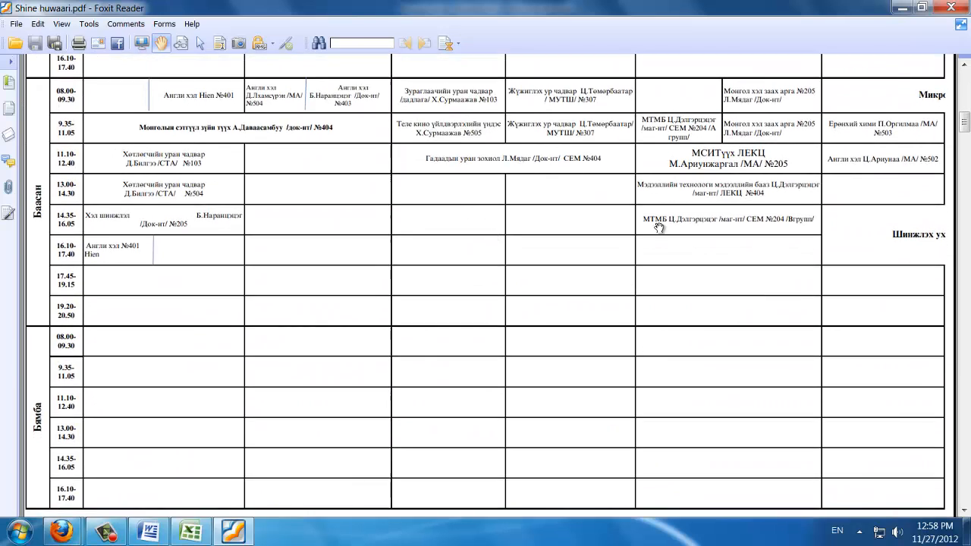
pyautogui.scroll(-8, 659, 227)
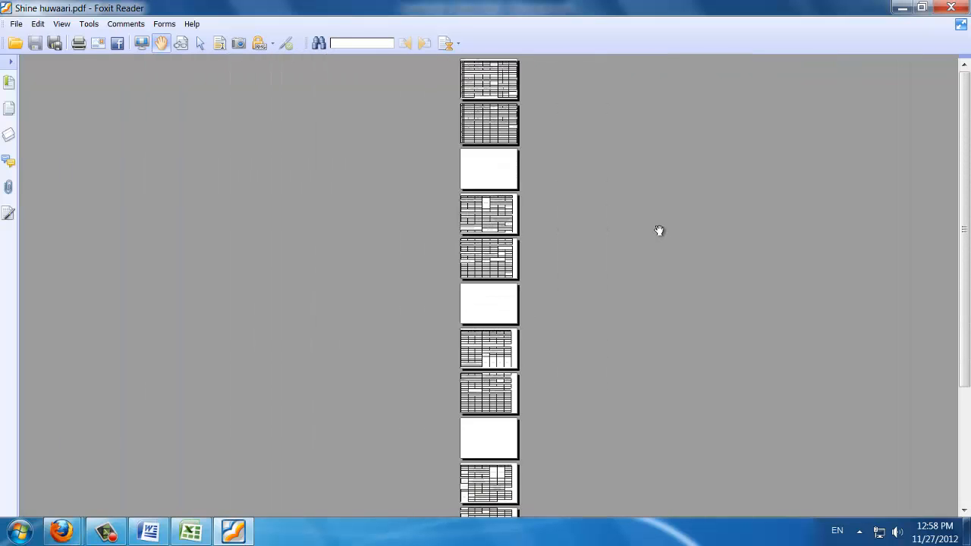
pyautogui.scroll(8, 658, 230)
pyautogui.scroll(3, 596, 303)
pyautogui.scroll(-2, 558, 204)
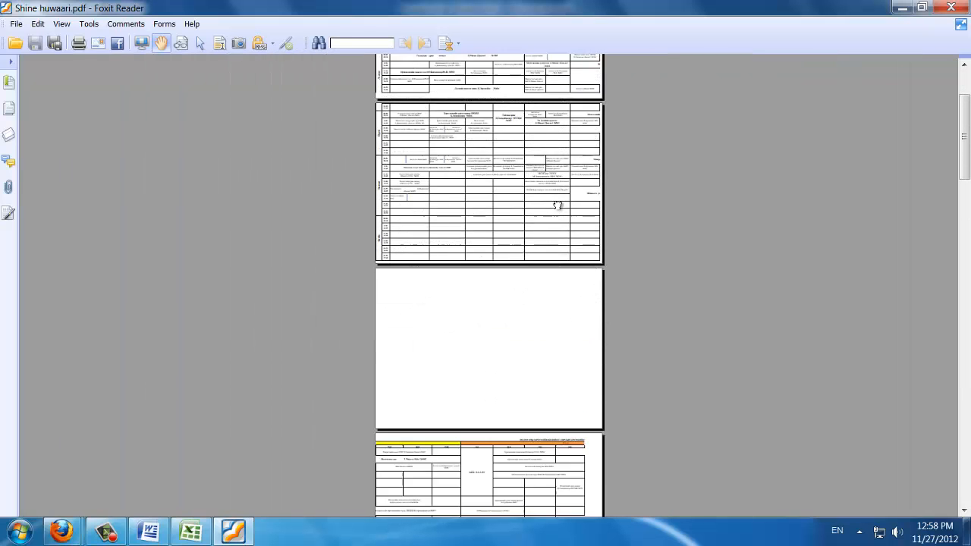
pyautogui.scroll(-4, 557, 205)
pyautogui.scroll(4, 565, 250)
pyautogui.scroll(5, 558, 280)
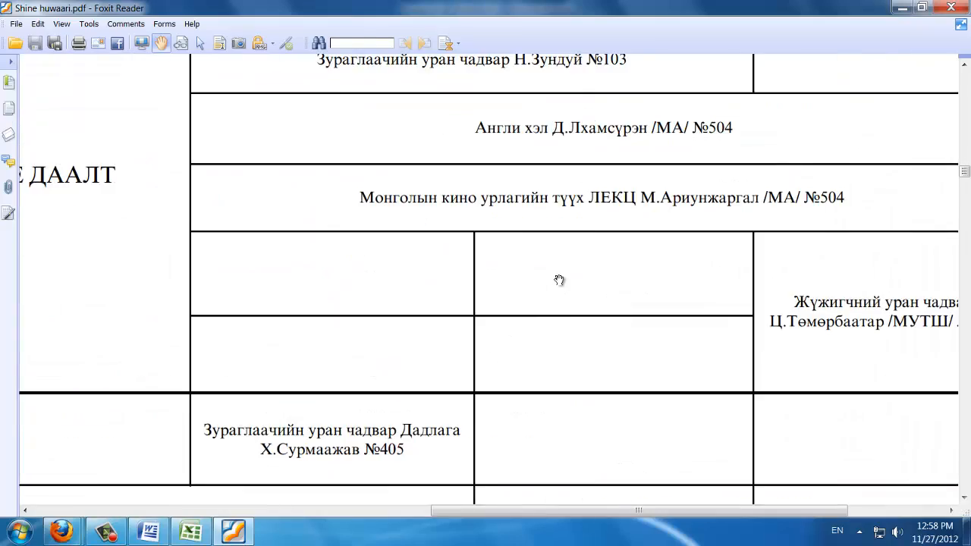
pyautogui.scroll(-2, 558, 279)
pyautogui.click(957, 6)
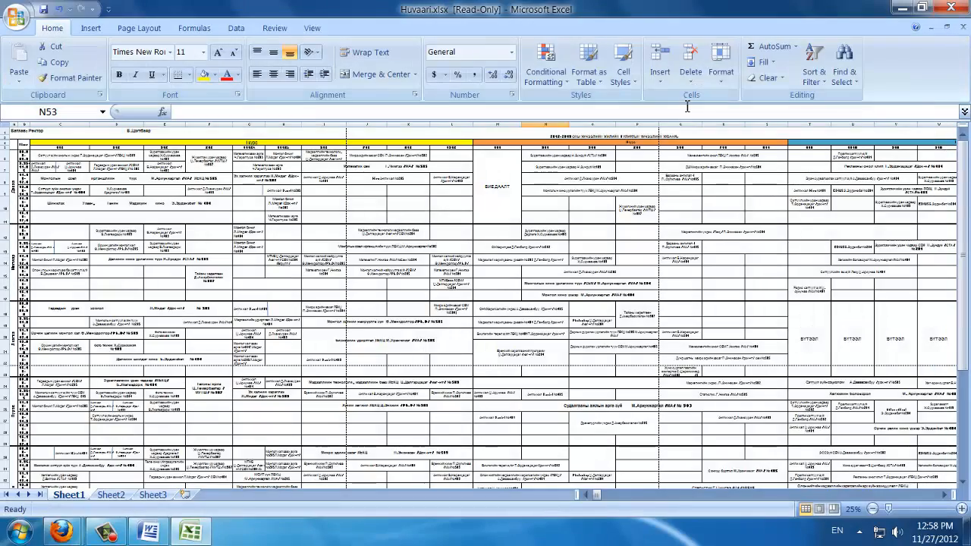
# Look over the whole Huvaari.xlsx schedule down to its last rows, and close Excel.
pyautogui.scroll(-10, 692, 236)
pyautogui.scroll(10, 695, 242)
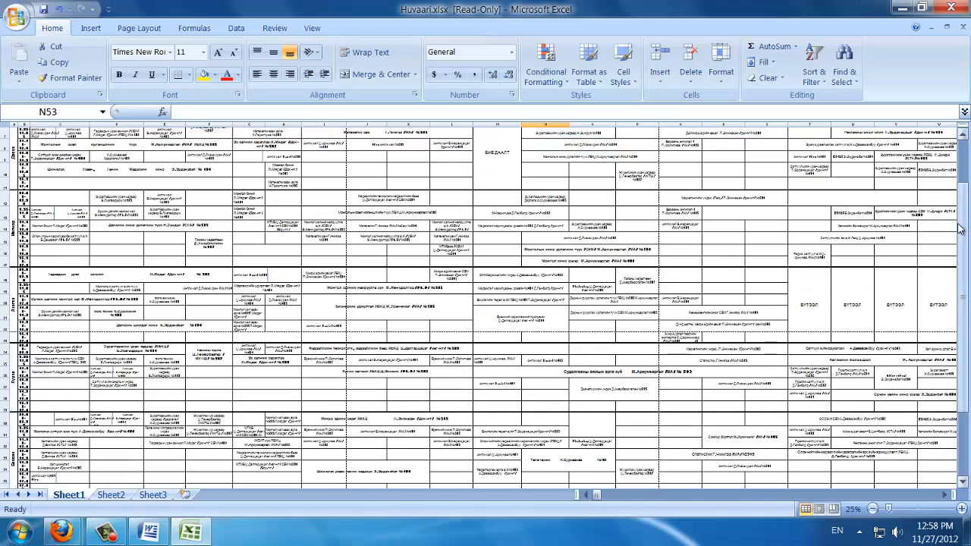
pyautogui.moveTo(962, 229); pyautogui.dragTo(962, 232)
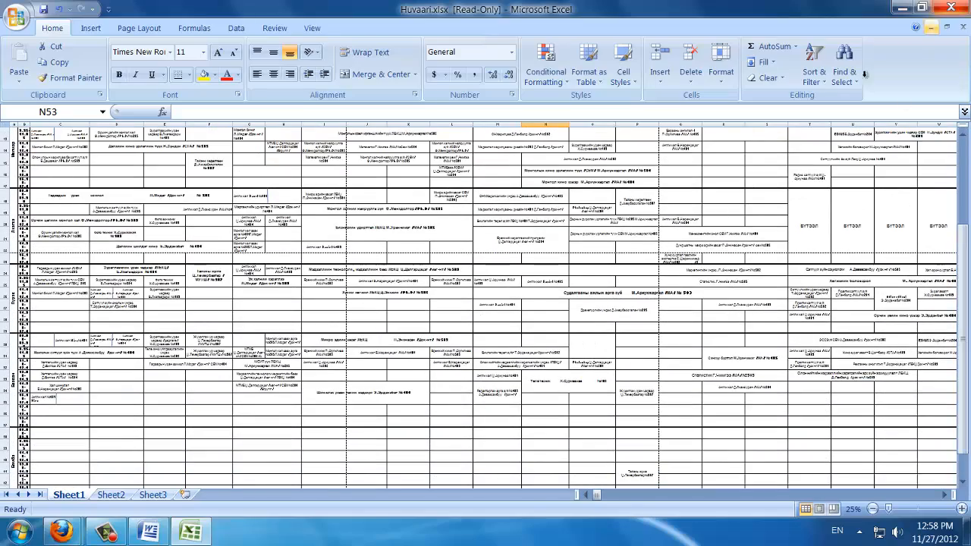
pyautogui.scroll(-5, 751, 194)
pyautogui.scroll(5, 749, 192)
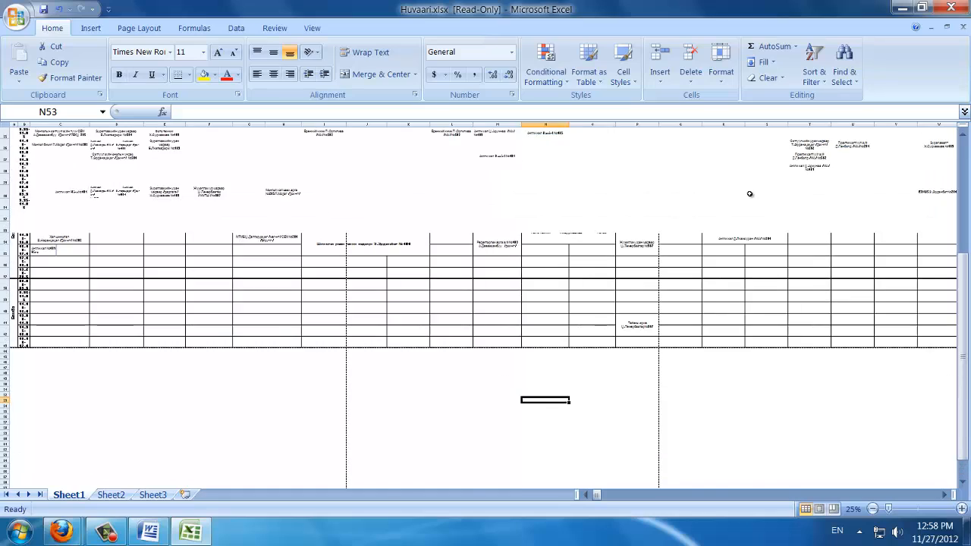
pyautogui.click(949, 11)
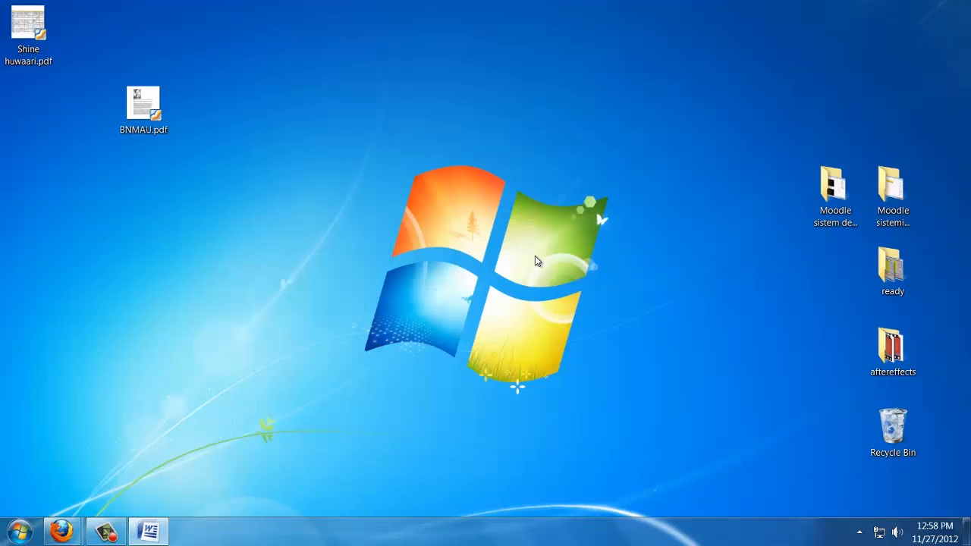
# Switch to Word, review the PDF or XPS option among the save formats for БНМАУ.docx, and close Word.
pyautogui.click(149, 531)
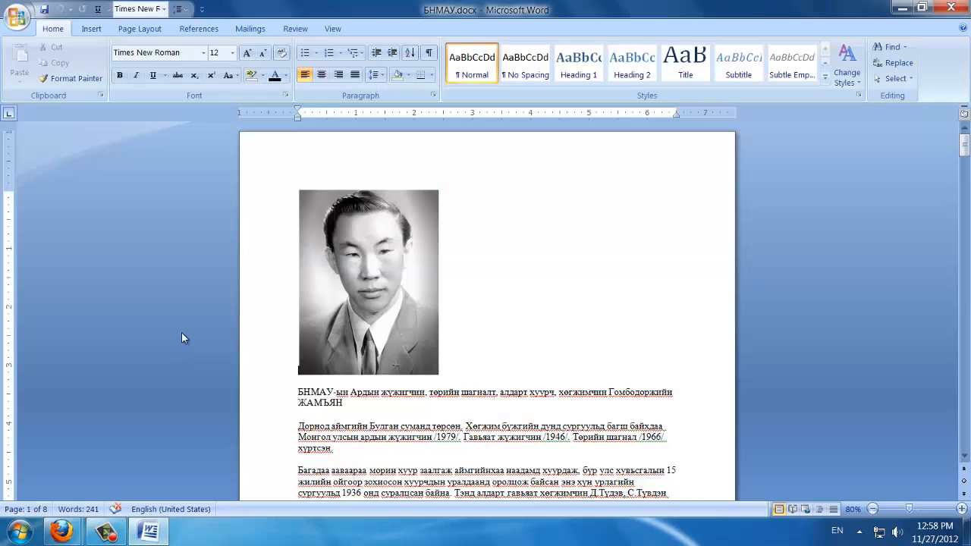
pyautogui.click(16, 15)
pyautogui.moveTo(53, 146)
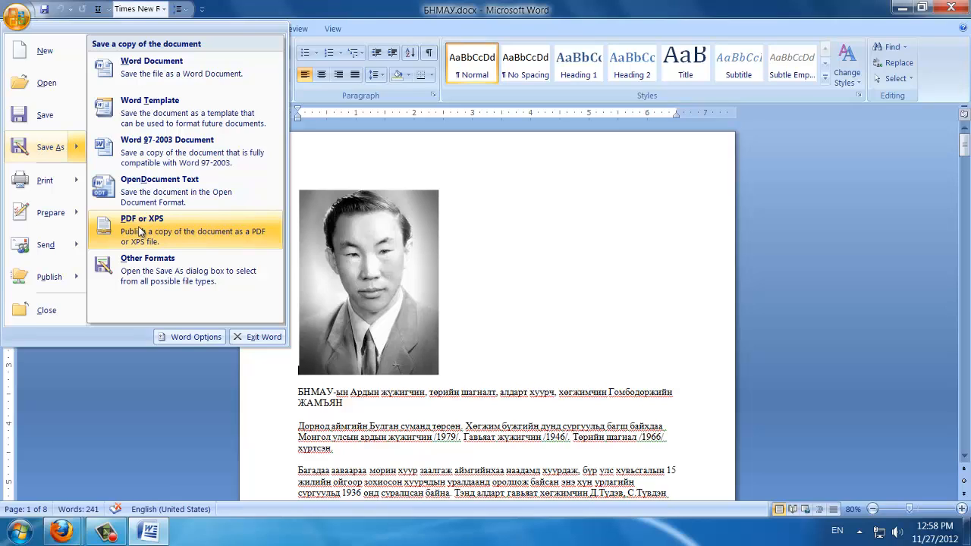
pyautogui.click(958, 7)
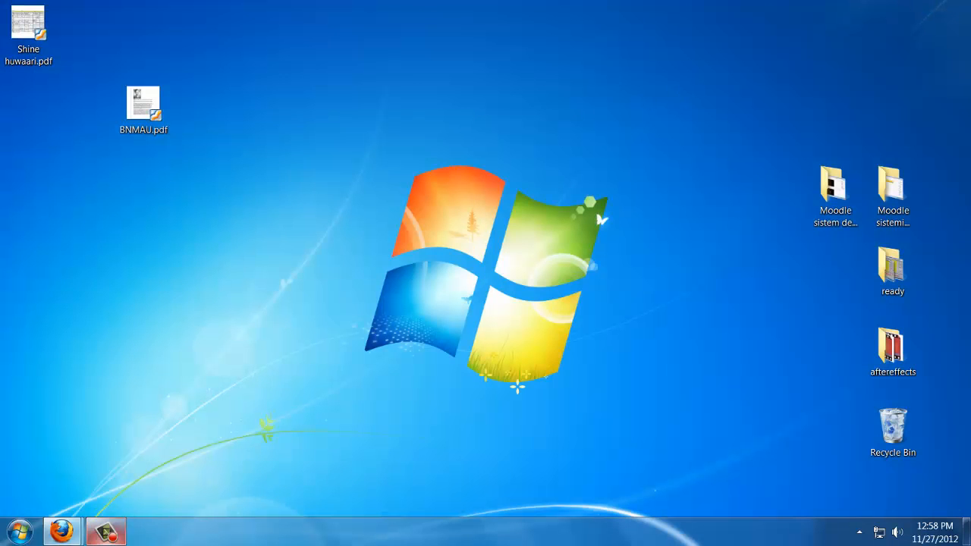
pyautogui.click(106, 531)
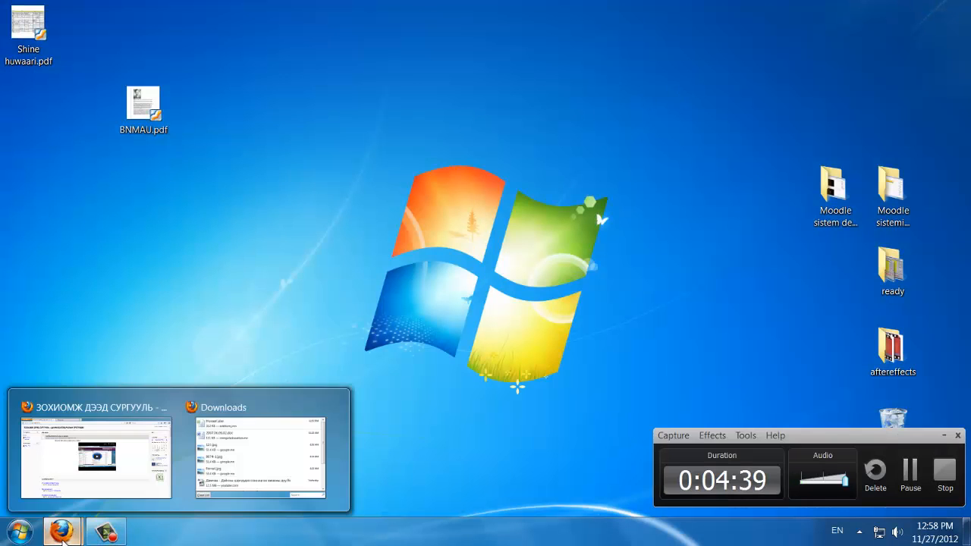
pyautogui.click(947, 439)
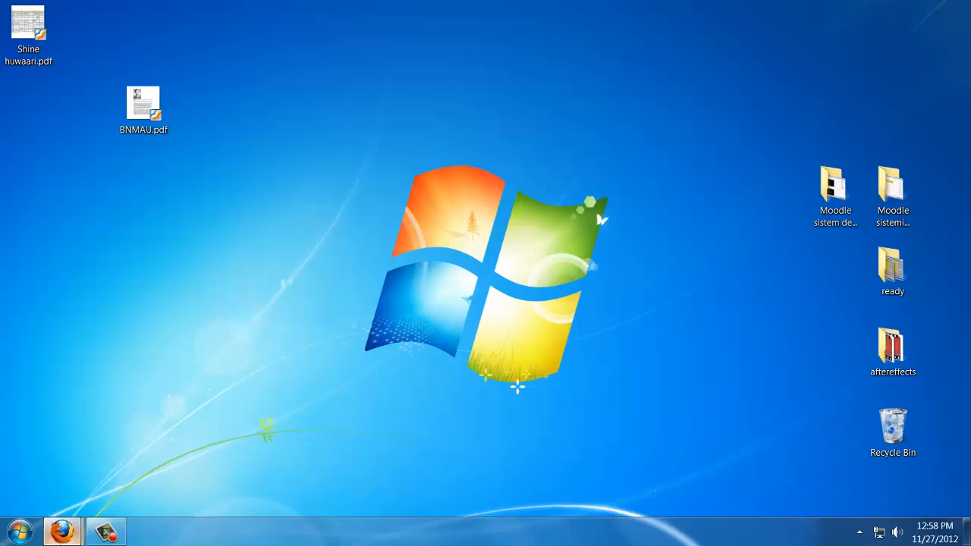
# Switch to Firefox, log in to the Moodle site with the account username and password, and dismiss the offer to remember the password.
pyautogui.click(71, 459)
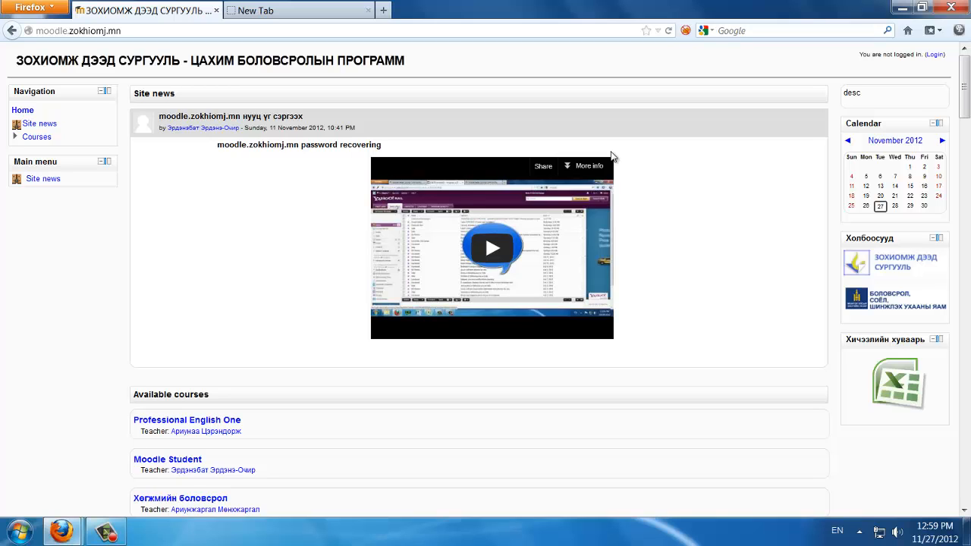
pyautogui.click(936, 55)
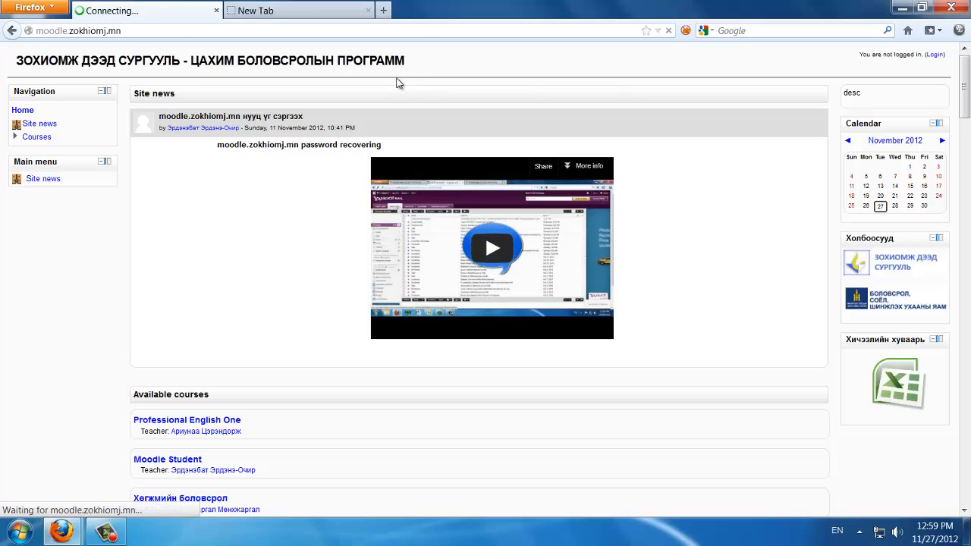
pyautogui.click(486, 182)
pyautogui.click(486, 184)
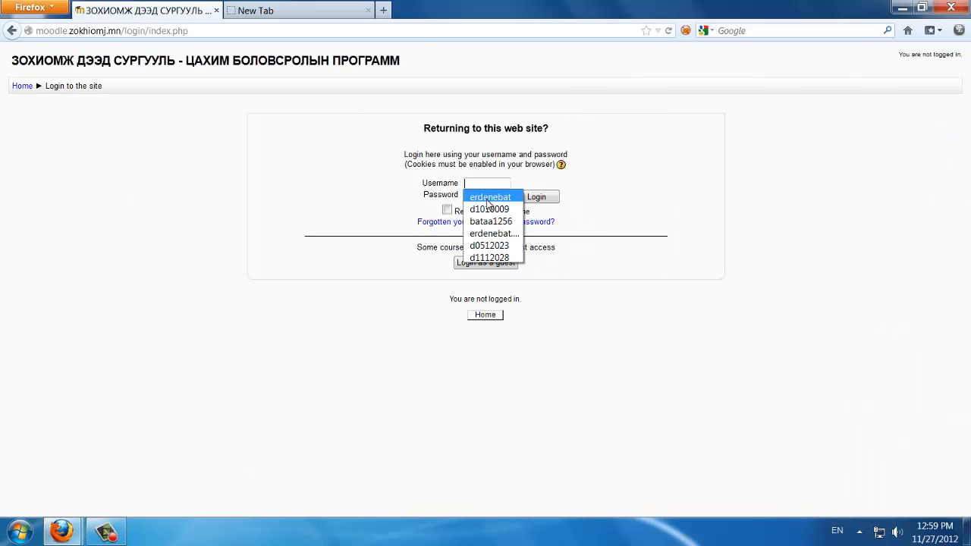
pyautogui.click(490, 197)
pyautogui.click(490, 197)
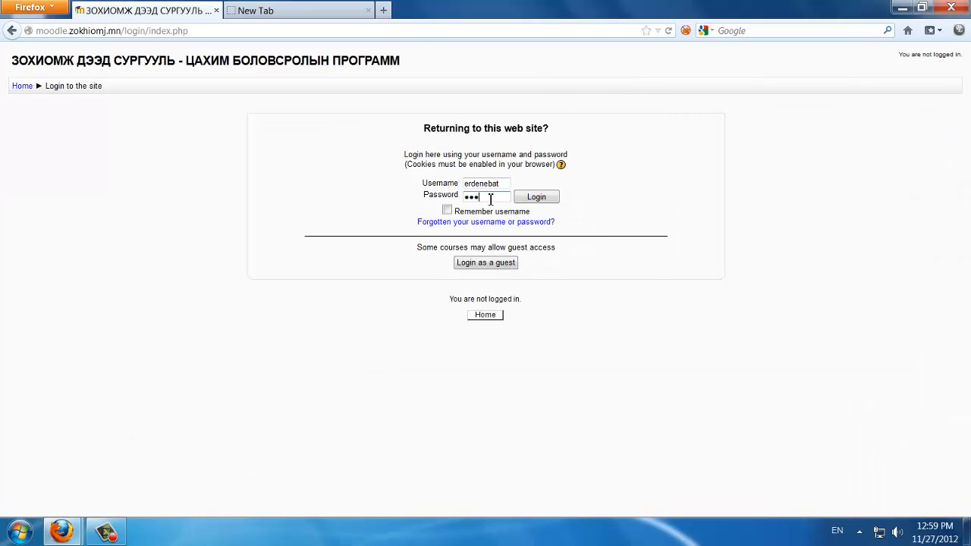
pyautogui.write('•••••••••')
pyautogui.press('Return')
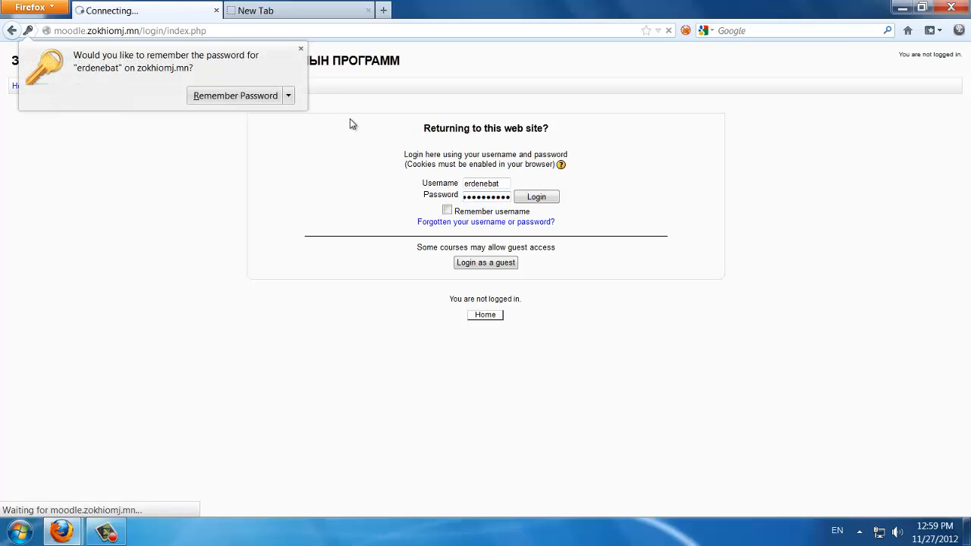
pyautogui.click(301, 50)
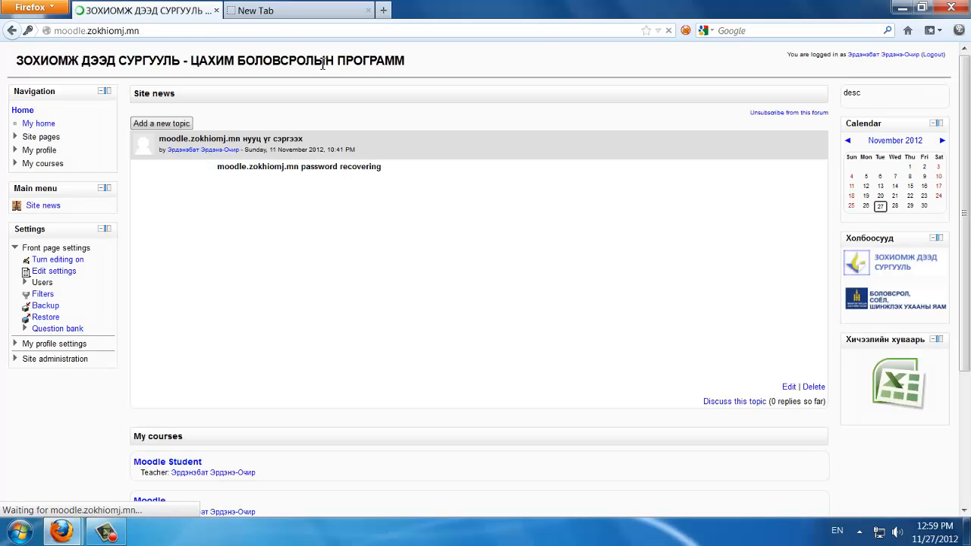
# Open the Mdl001 course from the user's own courses and look through its weekly sections.
pyautogui.click(45, 164)
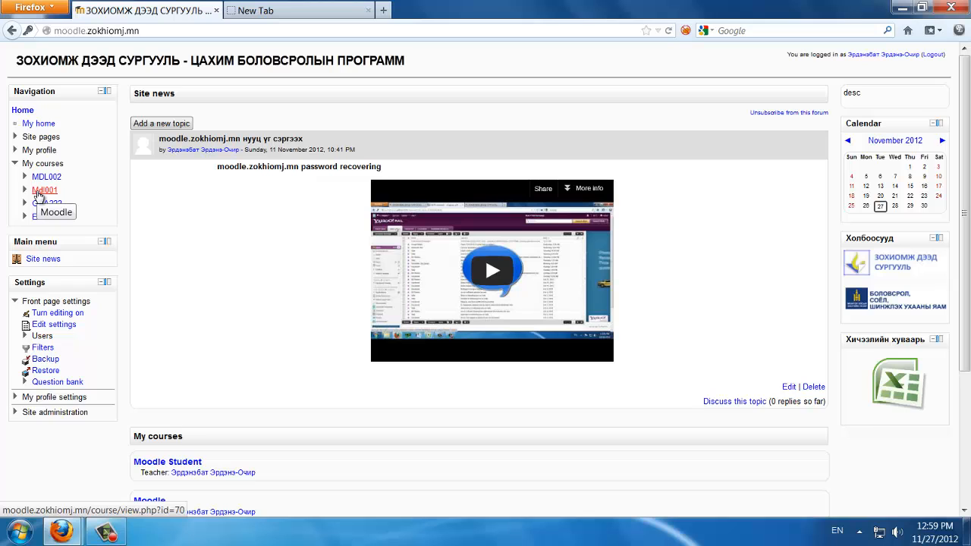
pyautogui.click(38, 191)
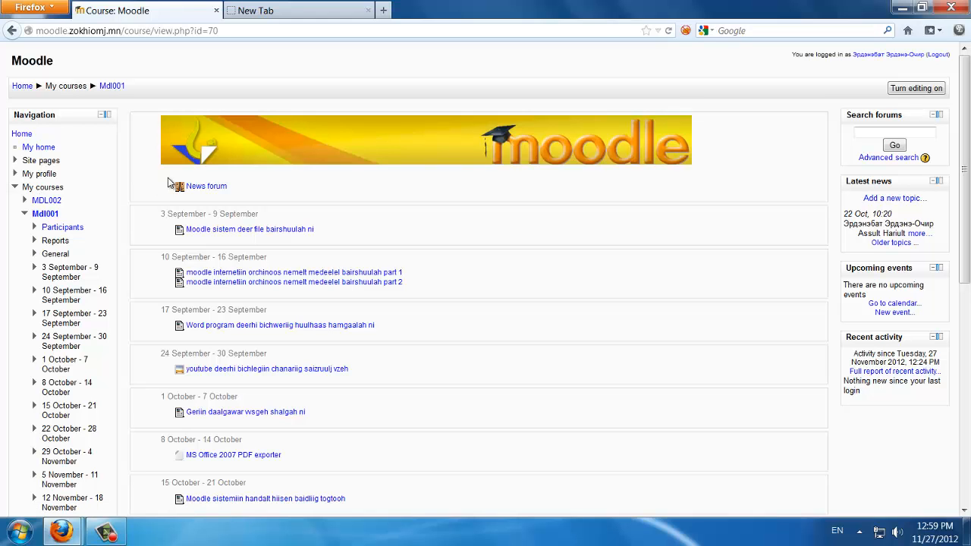
pyautogui.scroll(-3, 598, 226)
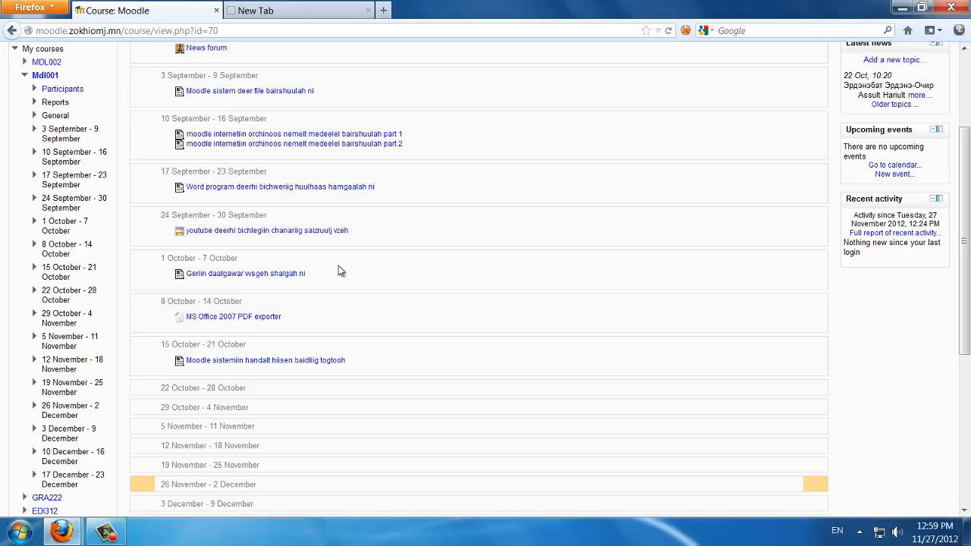
pyautogui.scroll(3, 338, 265)
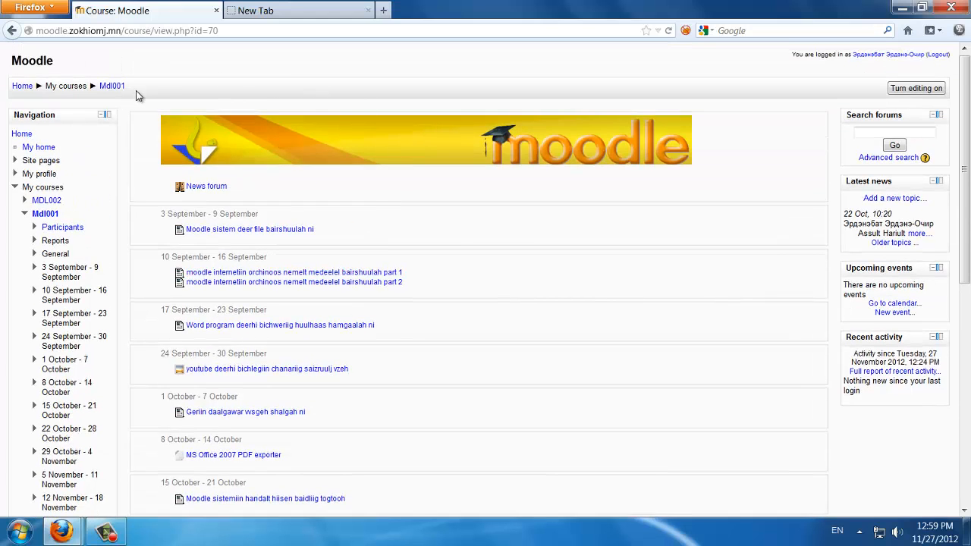
pyautogui.moveTo(140, 110); pyautogui.dragTo(657, 321)
pyautogui.scroll(-5, 596, 267)
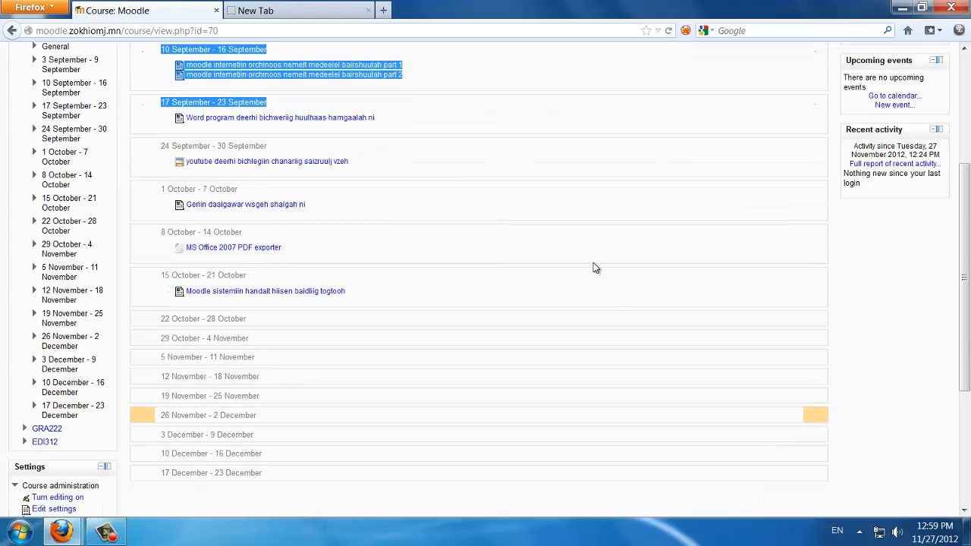
# Clear the text selection and examine the materials listed in the course's September and October weekly sections.
pyautogui.click(596, 267)
pyautogui.scroll(5, 599, 269)
pyautogui.scroll(-3, 609, 210)
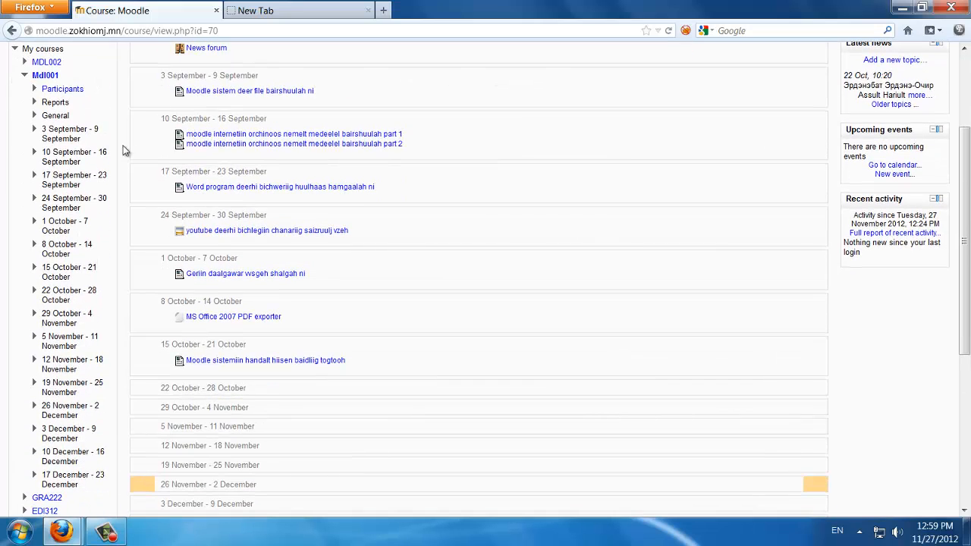
pyautogui.scroll(2, 110, 317)
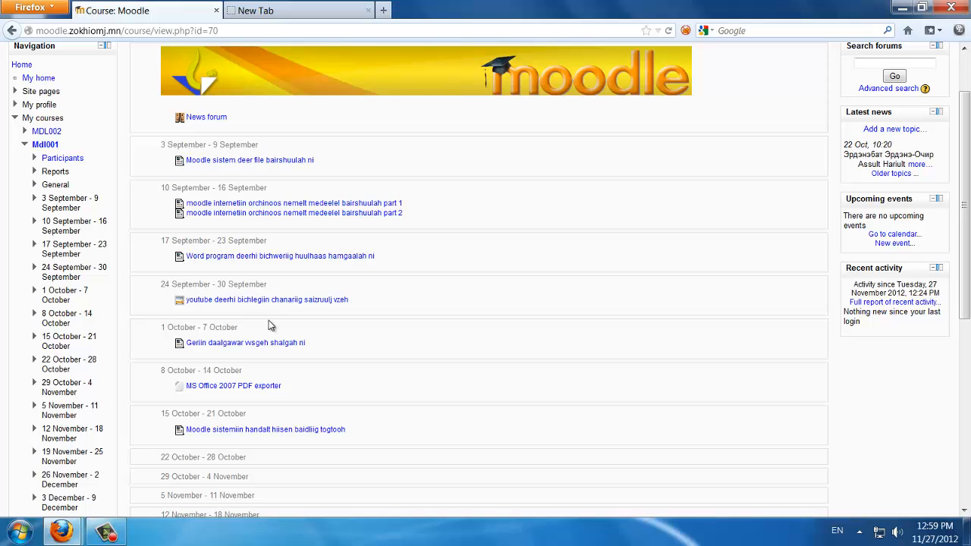
pyautogui.scroll(-2, 388, 320)
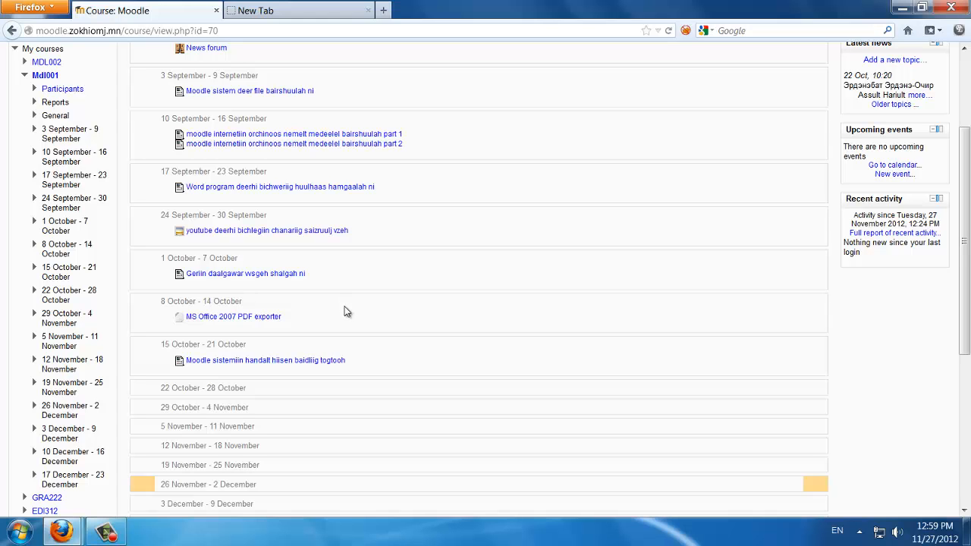
pyautogui.scroll(-2, 349, 309)
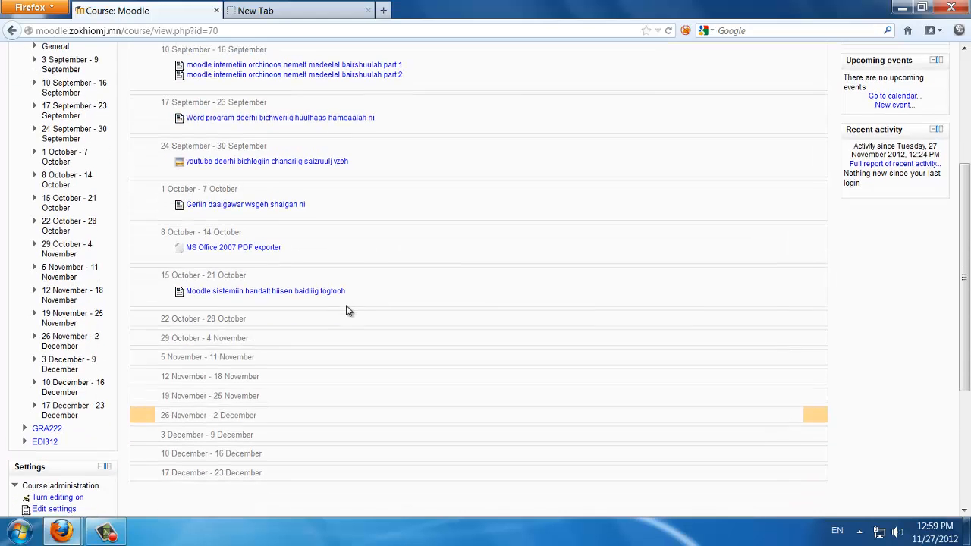
pyautogui.scroll(2, 348, 309)
pyautogui.scroll(-2, 524, 162)
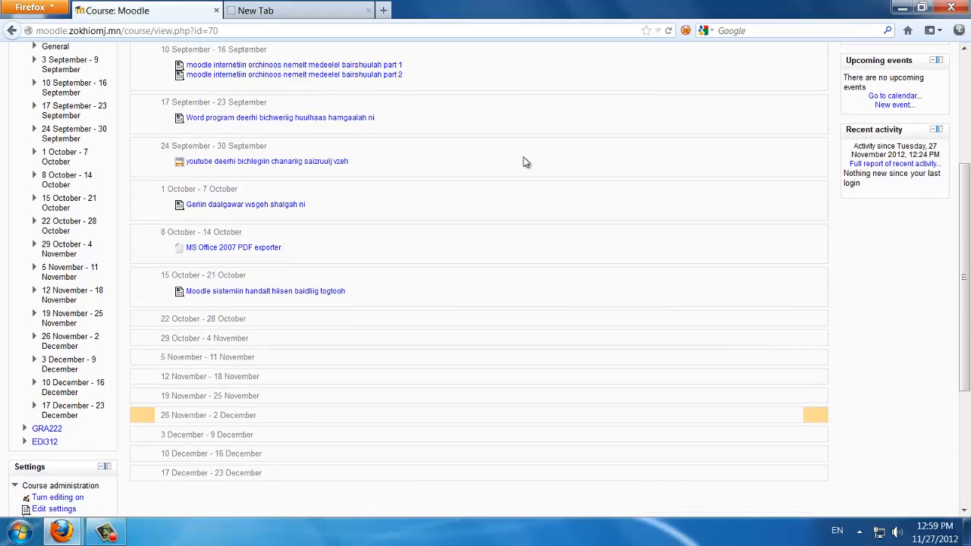
# Download the MS Office 2007 PDF exporter from the 8 October - 14 October section, saving SaveAsPDFandXPS.exe.
pyautogui.click(242, 253)
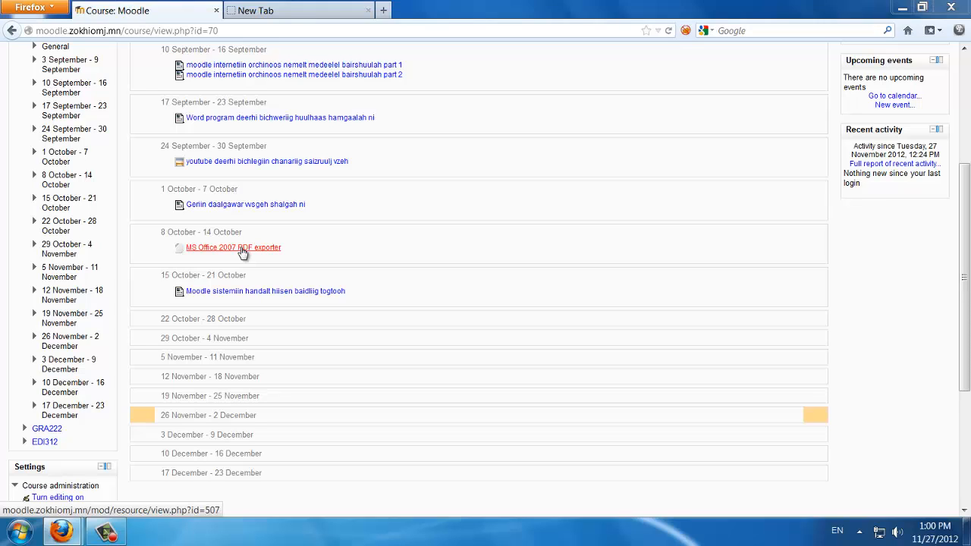
pyautogui.moveTo(749, 173); pyautogui.dragTo(579, 159)
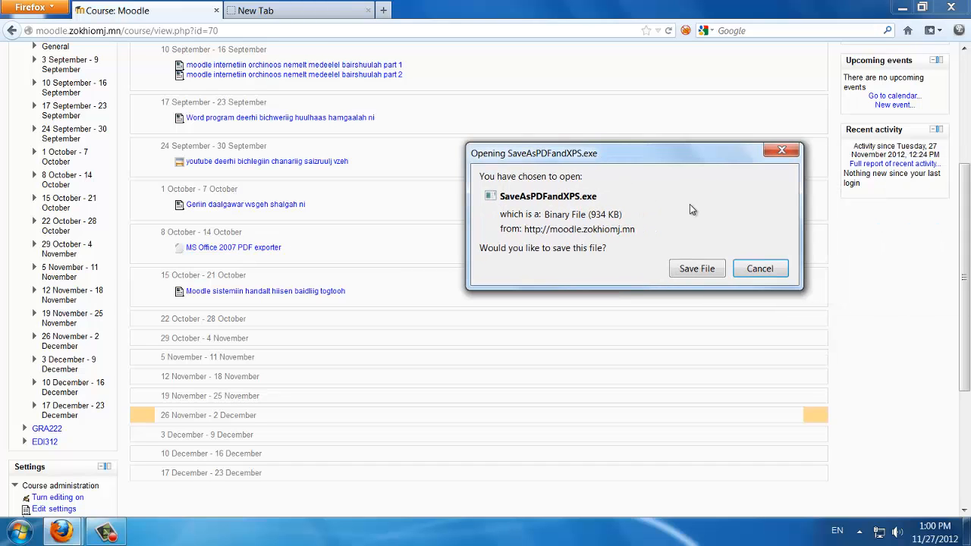
pyautogui.click(696, 269)
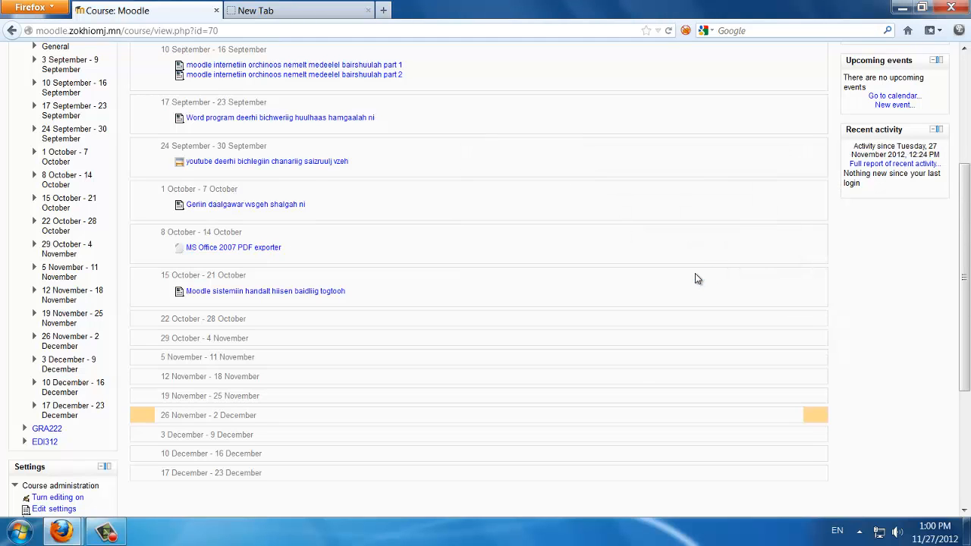
# Switch to the Firefox Downloads window and run the downloaded SaveAsPDFandXPS.exe installer.
pyautogui.moveTo(61, 531)
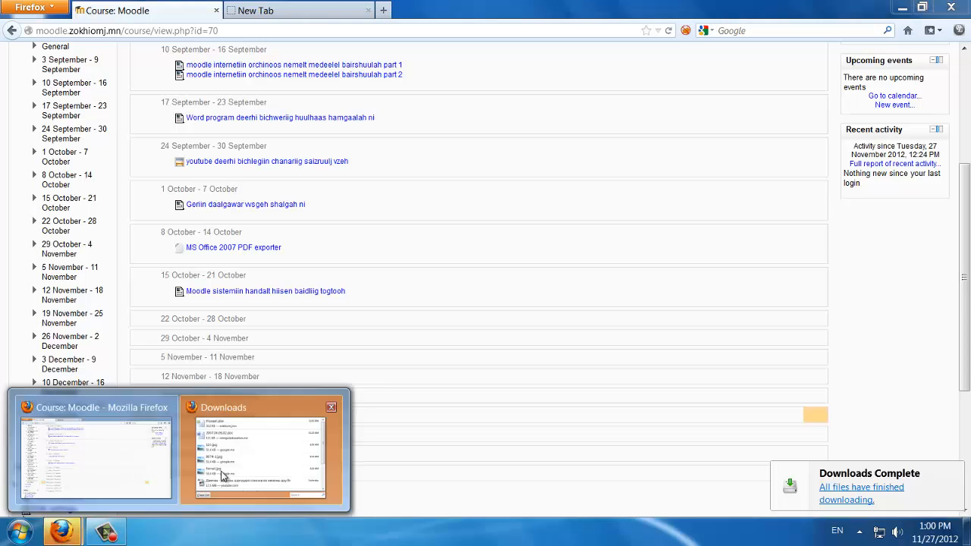
pyautogui.click(224, 477)
pyautogui.moveTo(423, 117); pyautogui.dragTo(542, 125)
pyautogui.click(452, 162)
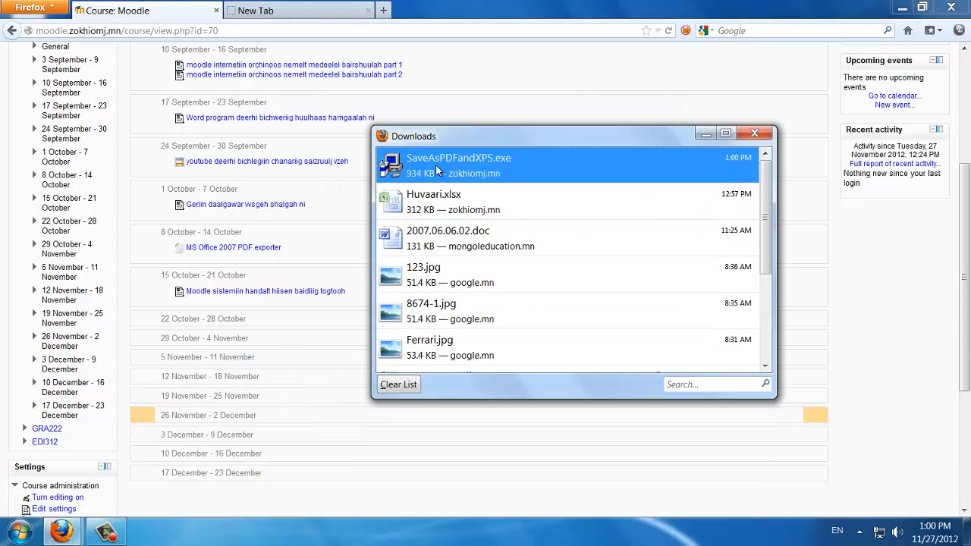
pyautogui.rightClick(436, 162)
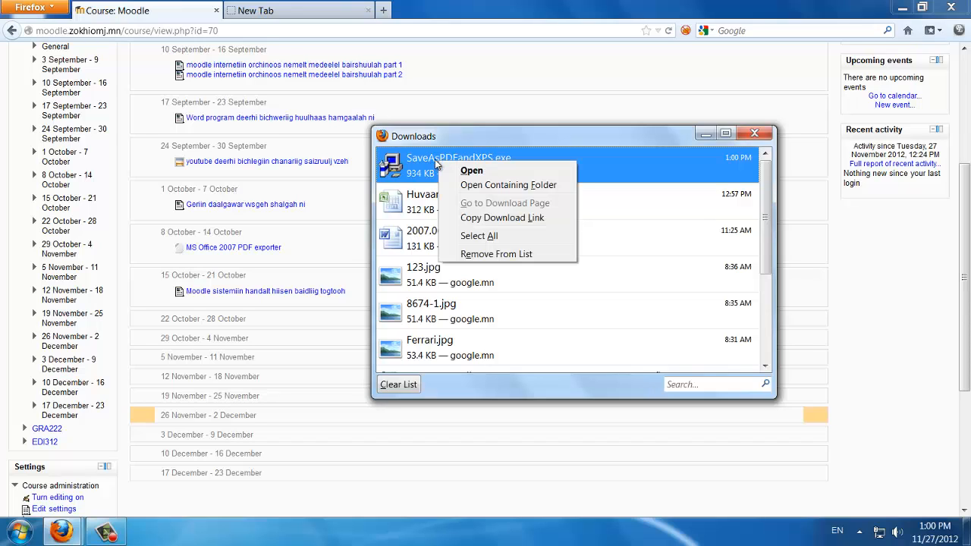
pyautogui.rightClick(421, 160)
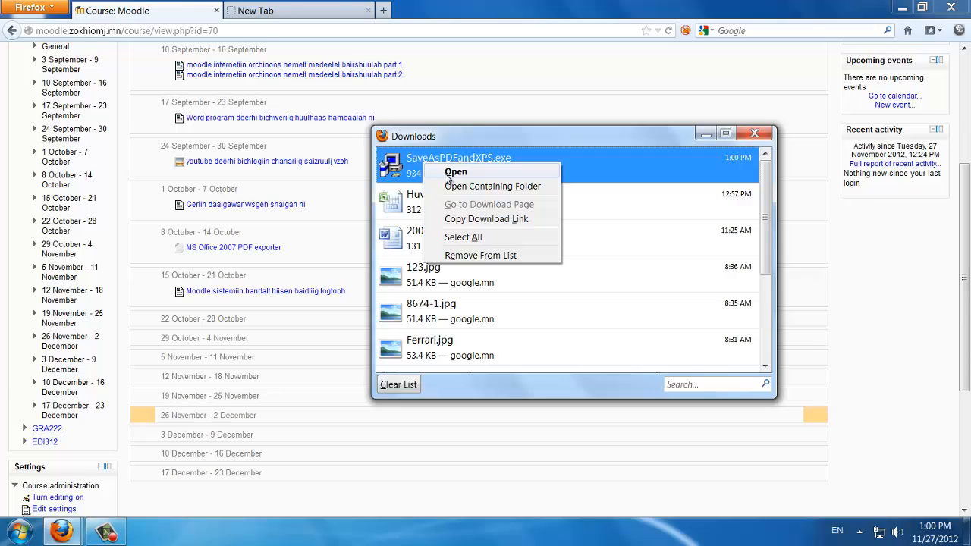
pyautogui.click(448, 175)
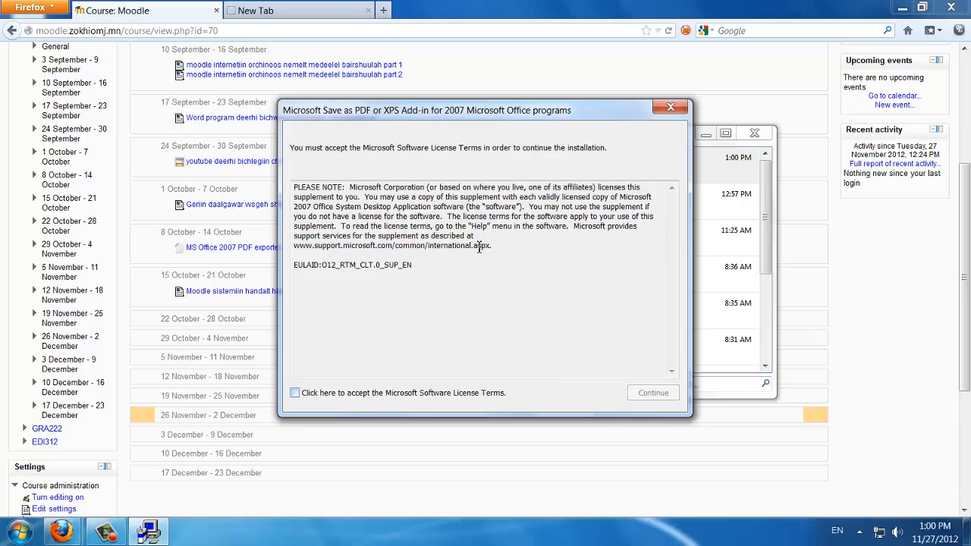
# Accept the Microsoft Software License Terms, install the Save as PDF or XPS add-in, and close the Downloads window and installer.
pyautogui.moveTo(493, 246); pyautogui.dragTo(298, 186)
pyautogui.click(368, 263)
pyautogui.click(295, 392)
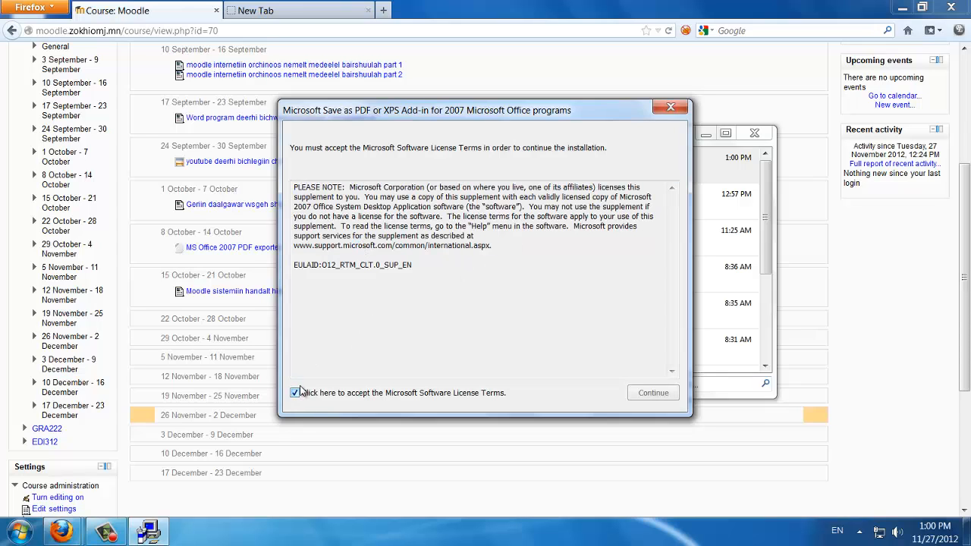
pyautogui.click(653, 393)
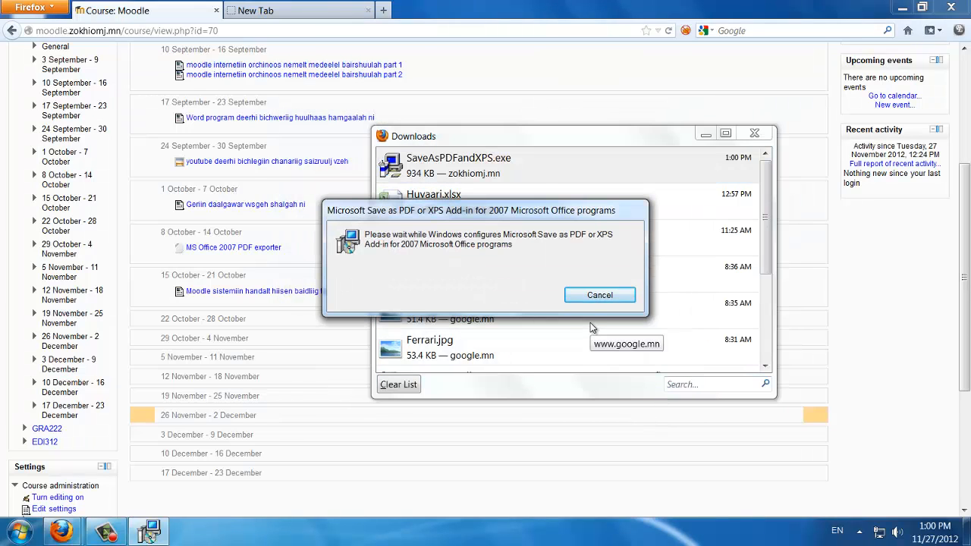
pyautogui.click(753, 133)
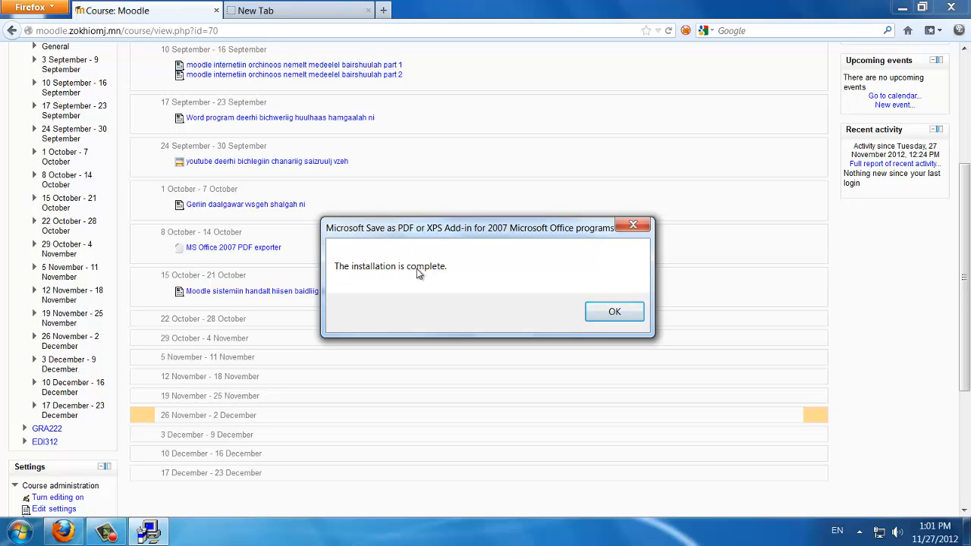
pyautogui.click(634, 312)
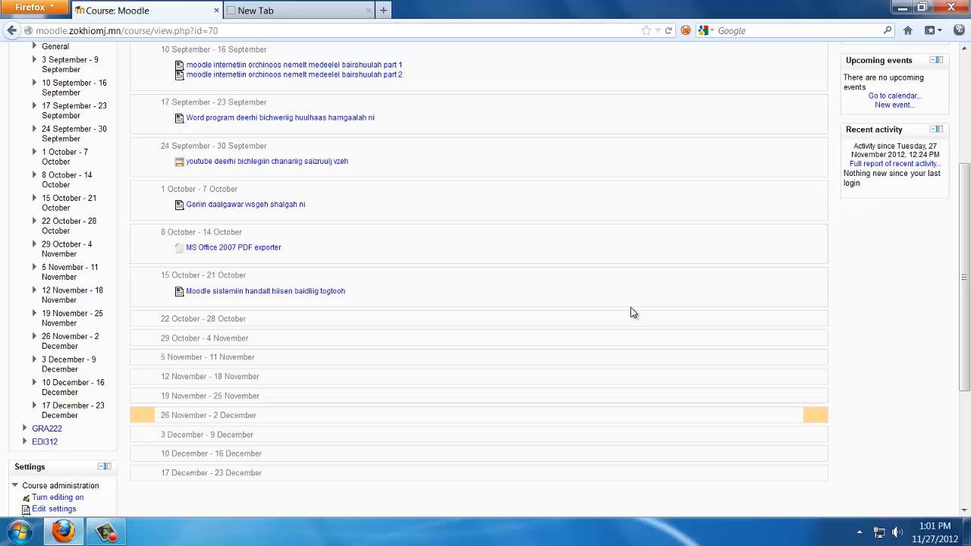
# Minimize Firefox, search the installed programs for "word", and start Microsoft Word.
pyautogui.click(905, 13)
pyautogui.click(16, 519)
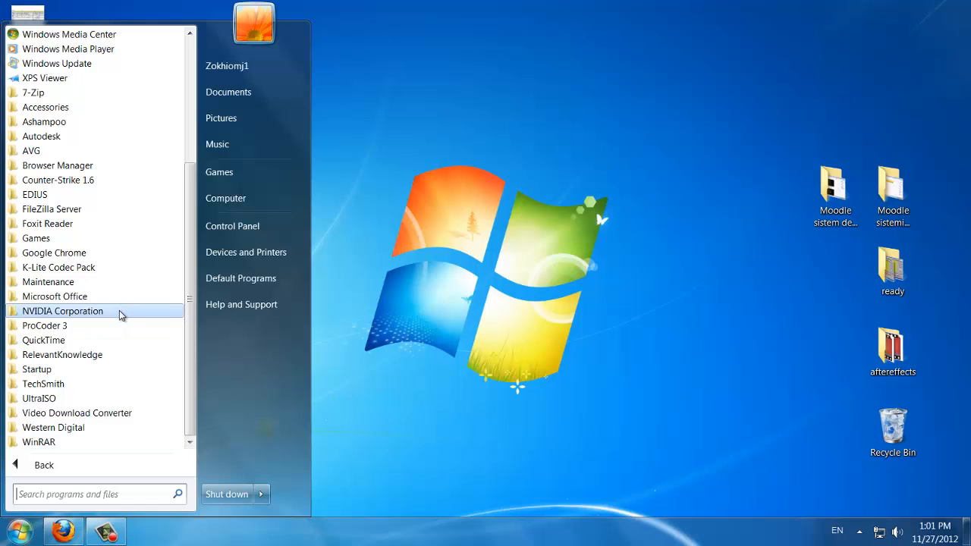
pyautogui.scroll(5, 120, 313)
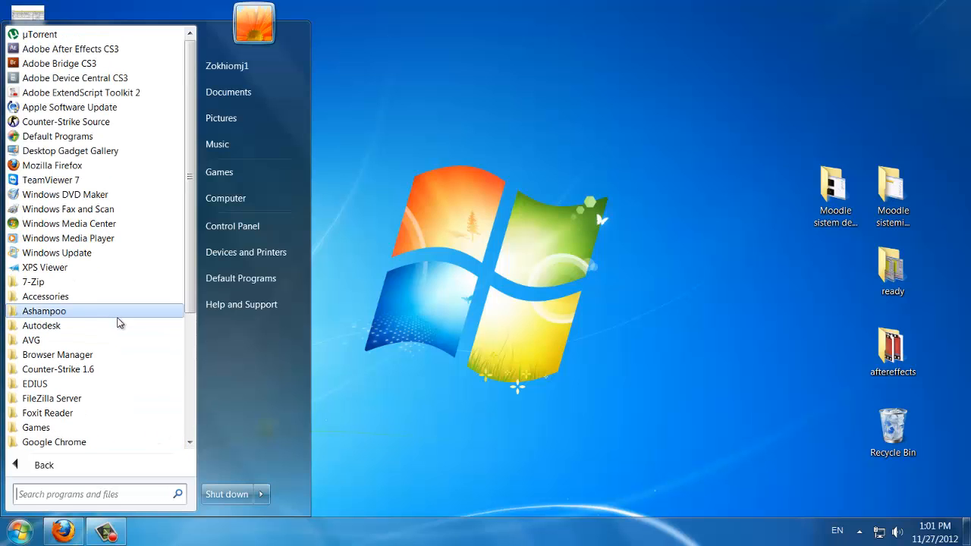
pyautogui.scroll(-2, 118, 321)
pyautogui.scroll(-3, 119, 323)
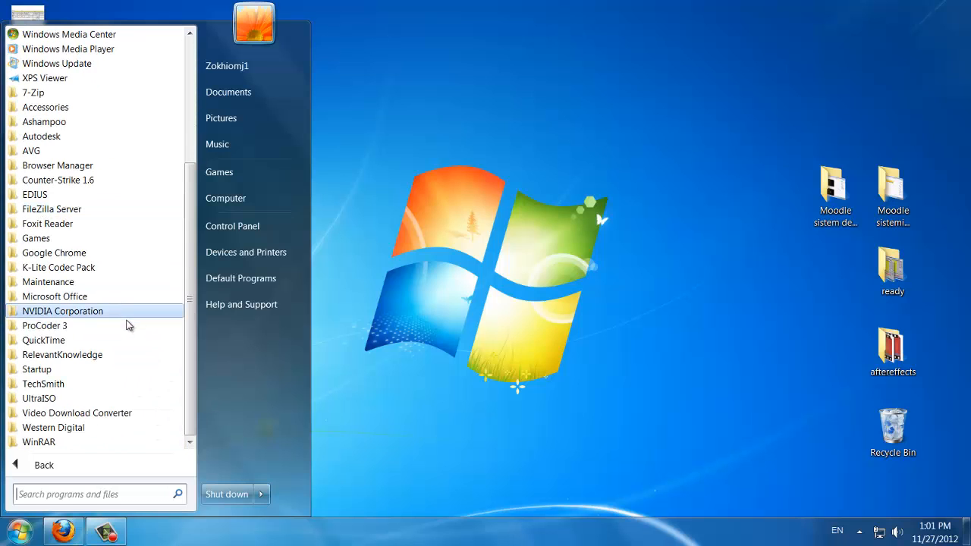
pyautogui.click(75, 492)
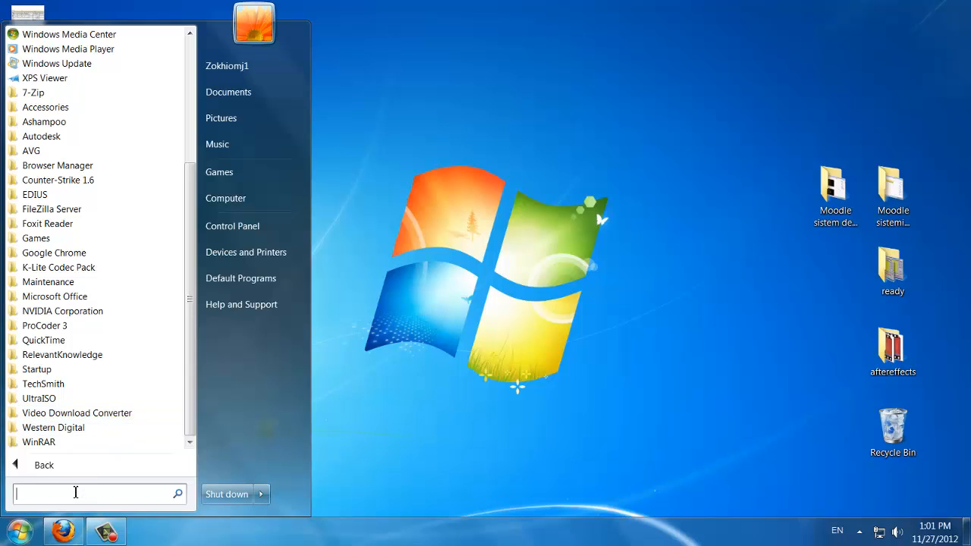
pyautogui.write('word')
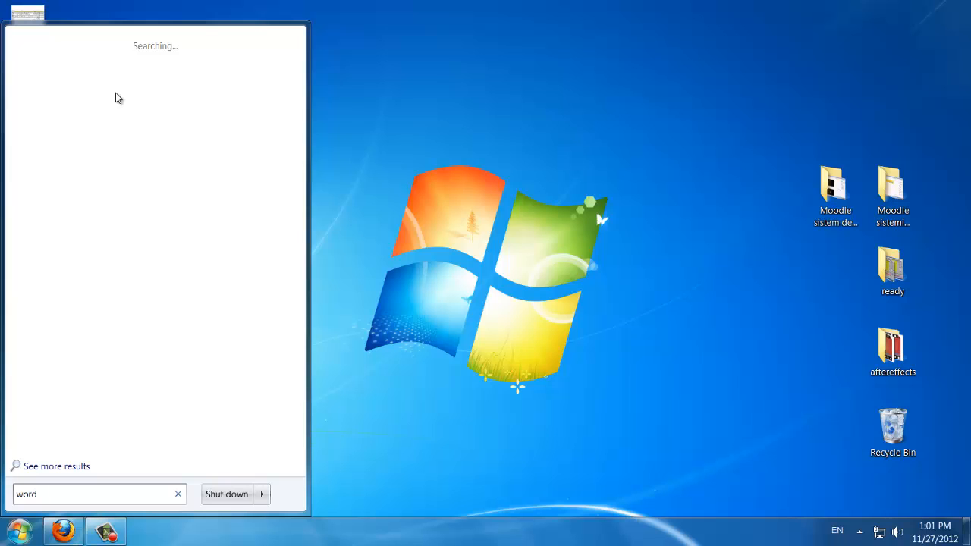
pyautogui.click(101, 67)
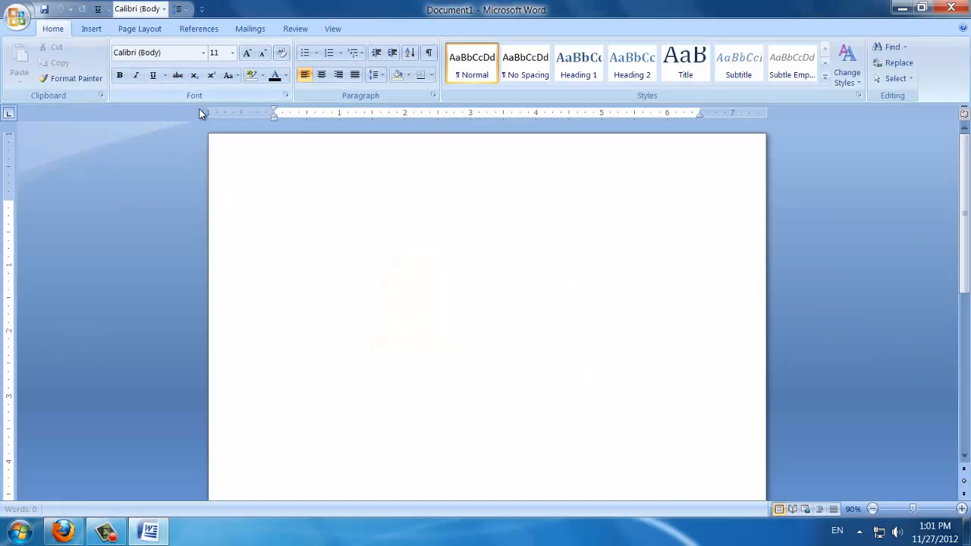
# Open the recent document Ятга хөгжмийн тухай.docx, look through its pages, and return to its beginning.
pyautogui.click(17, 16)
pyautogui.click(451, 194)
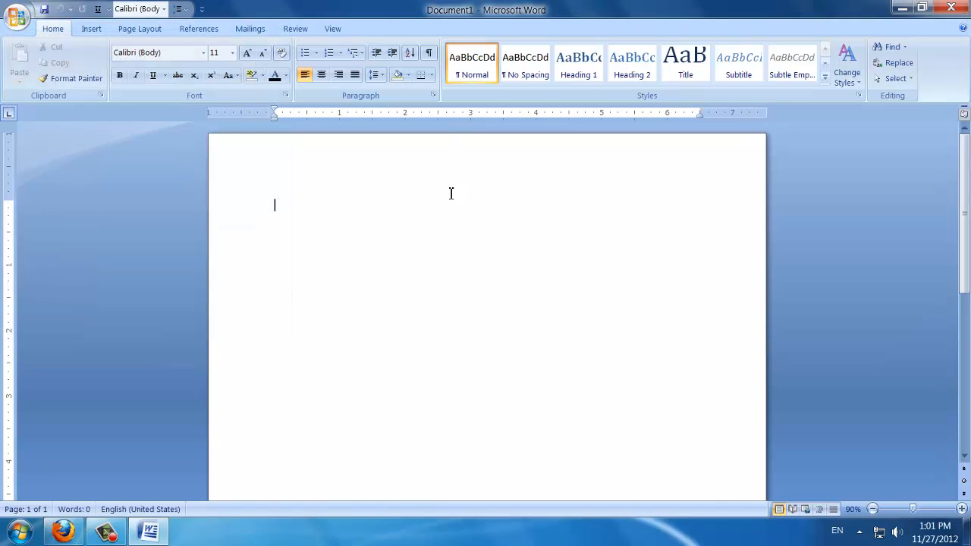
pyautogui.click(17, 18)
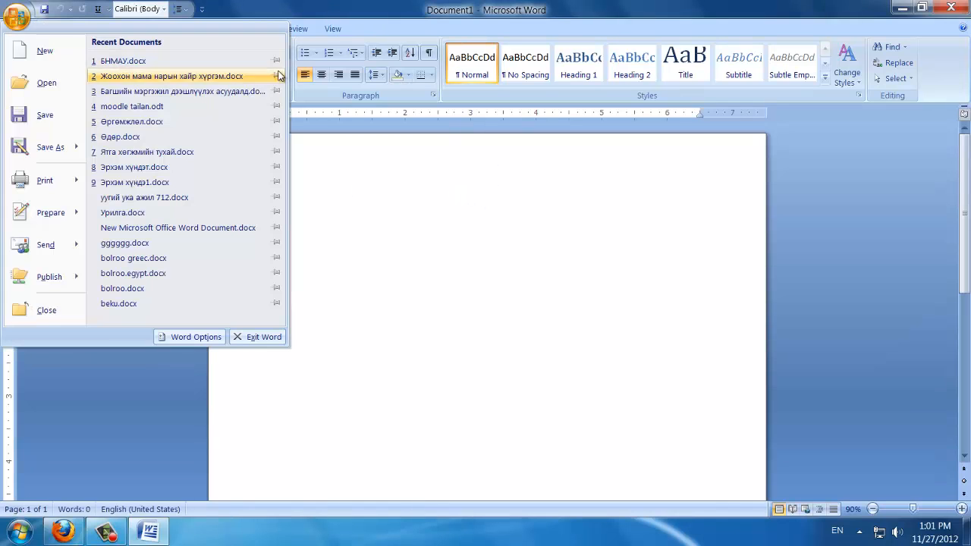
pyautogui.click(181, 123)
pyautogui.click(489, 302)
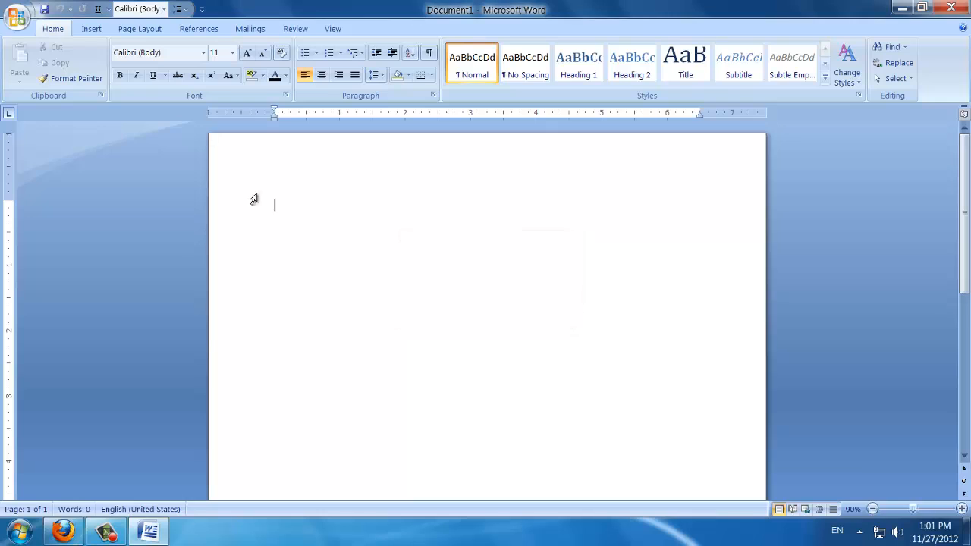
pyautogui.click(17, 17)
pyautogui.click(176, 151)
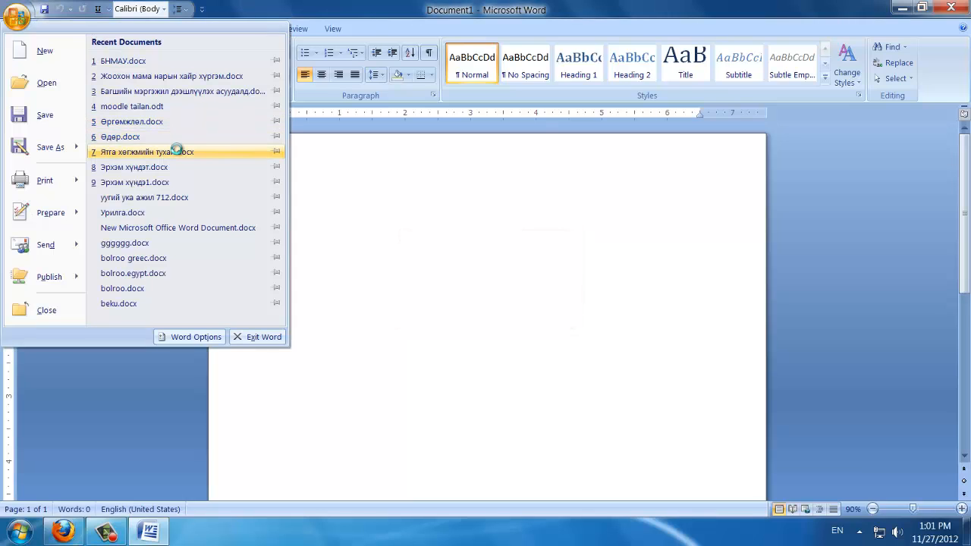
pyautogui.scroll(-10, 880, 250)
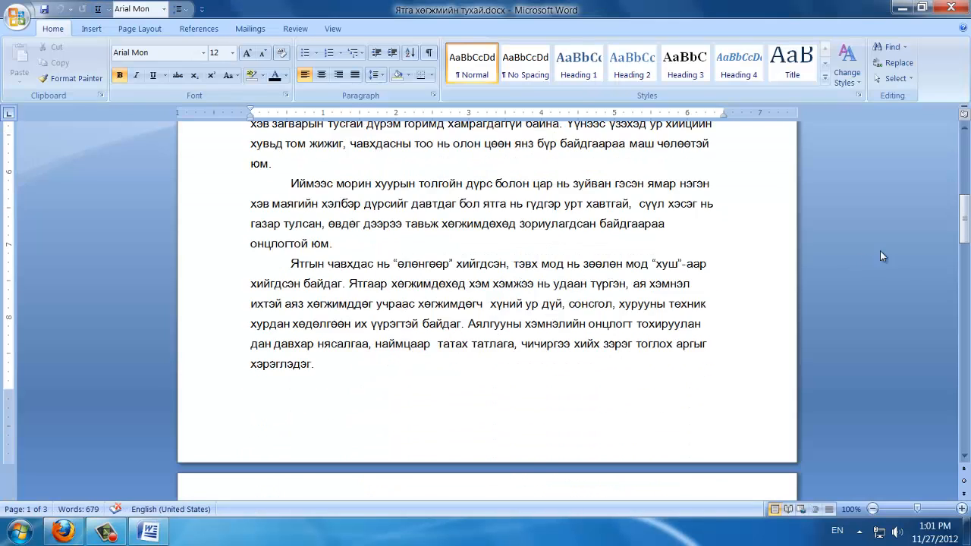
pyautogui.moveTo(964, 220); pyautogui.dragTo(964, 156)
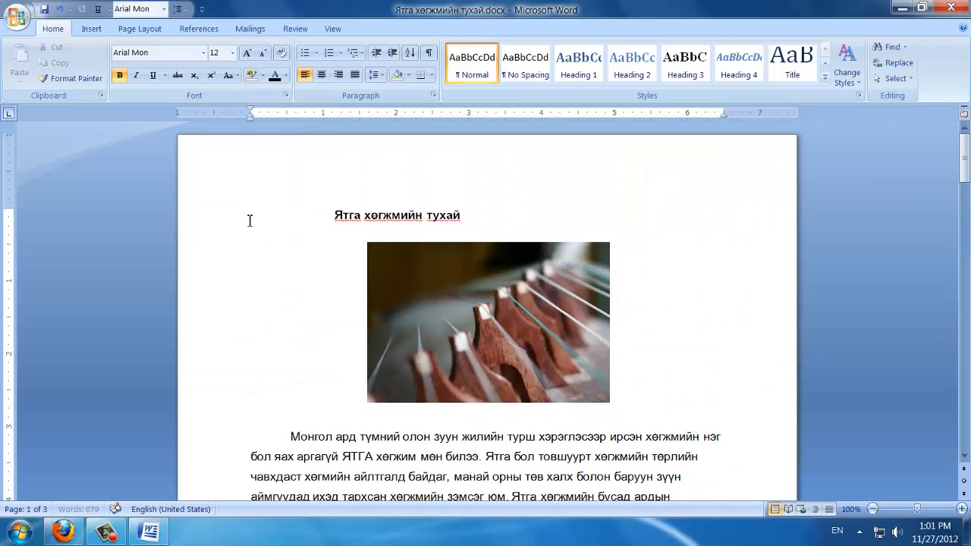
# Publish the document as a PDF on the Desktop under the file name "yatga hugjim".
pyautogui.click(17, 17)
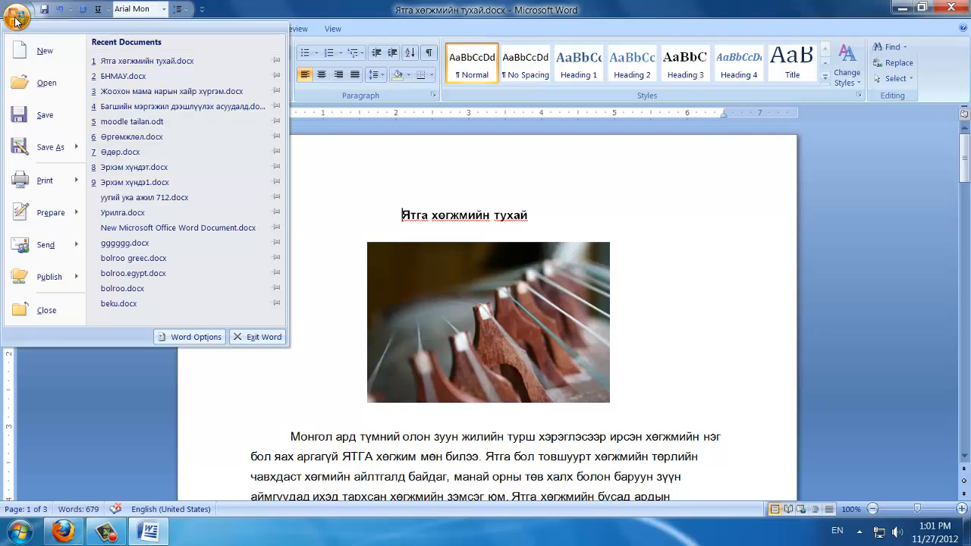
pyautogui.moveTo(73, 149)
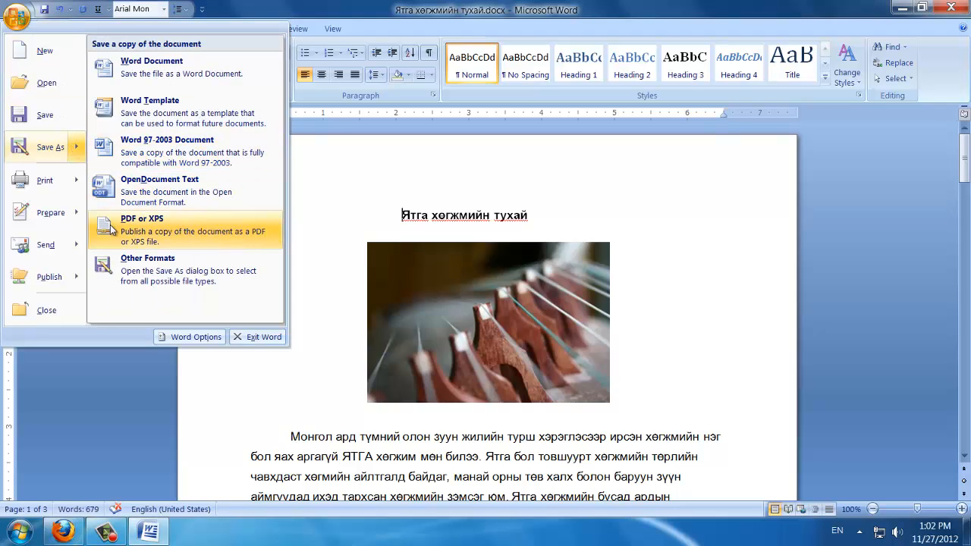
pyautogui.click(163, 238)
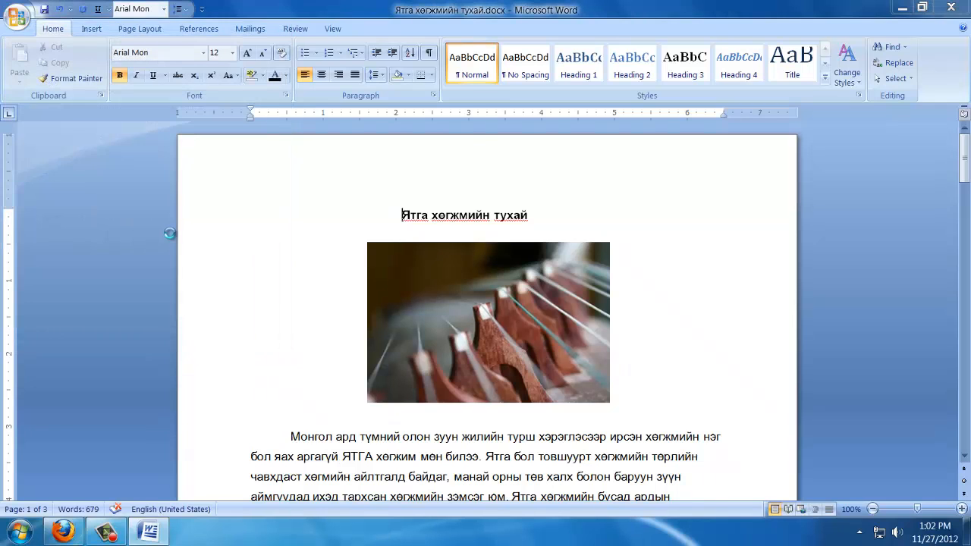
pyautogui.click(76, 135)
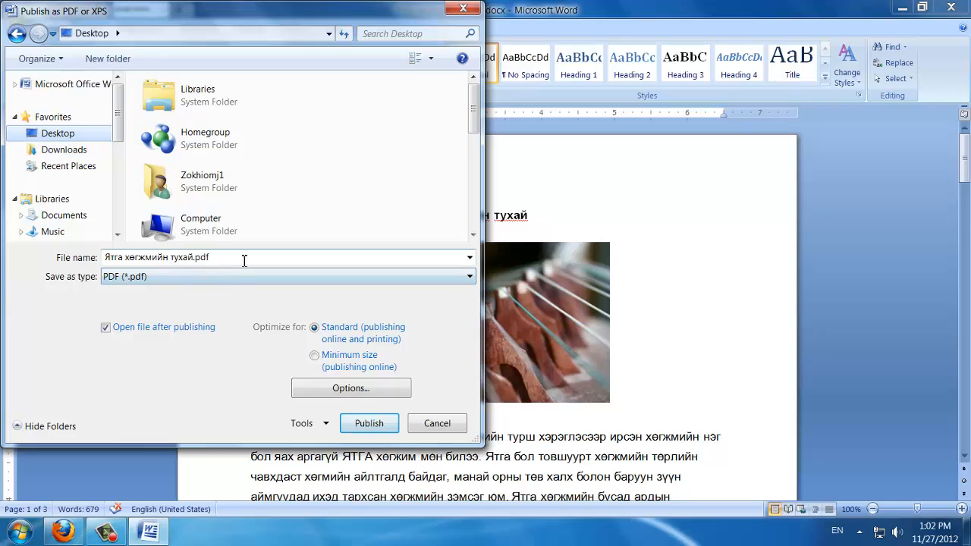
pyautogui.moveTo(243, 258); pyautogui.dragTo(72, 262)
pyautogui.press('BackSpace')
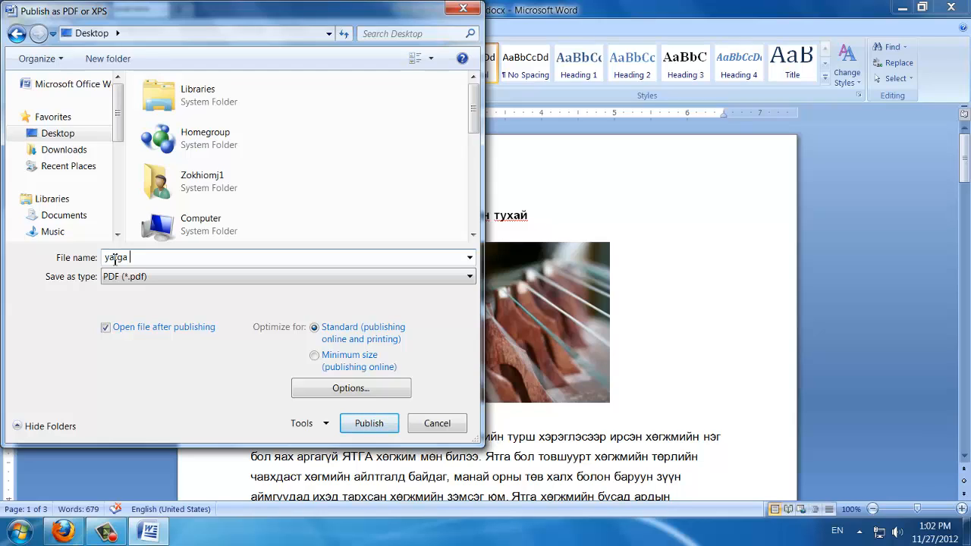
pyautogui.write('hugjim')
pyautogui.click(383, 423)
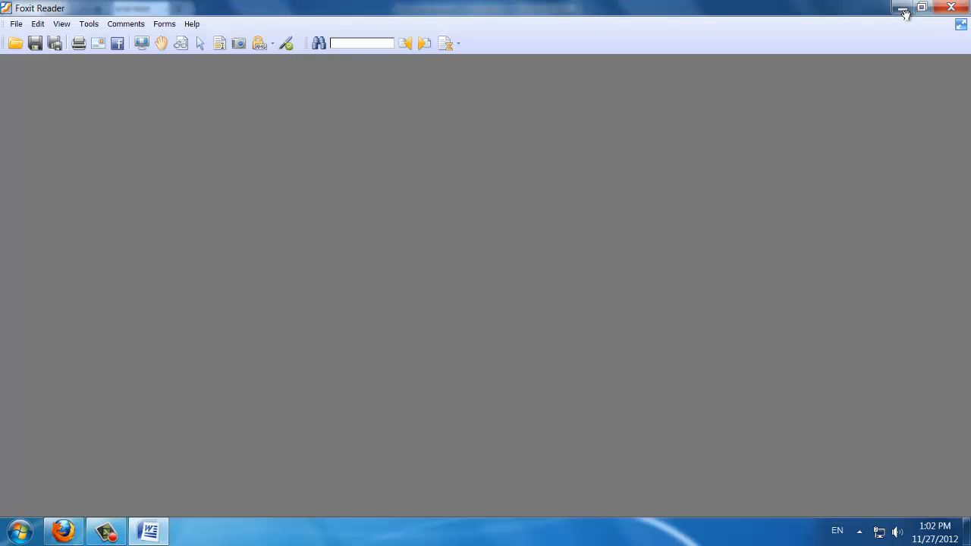
# Minimize the empty Foxit Reader and Word windows and open yatga hugjim.pdf from the Desktop.
pyautogui.click(905, 10)
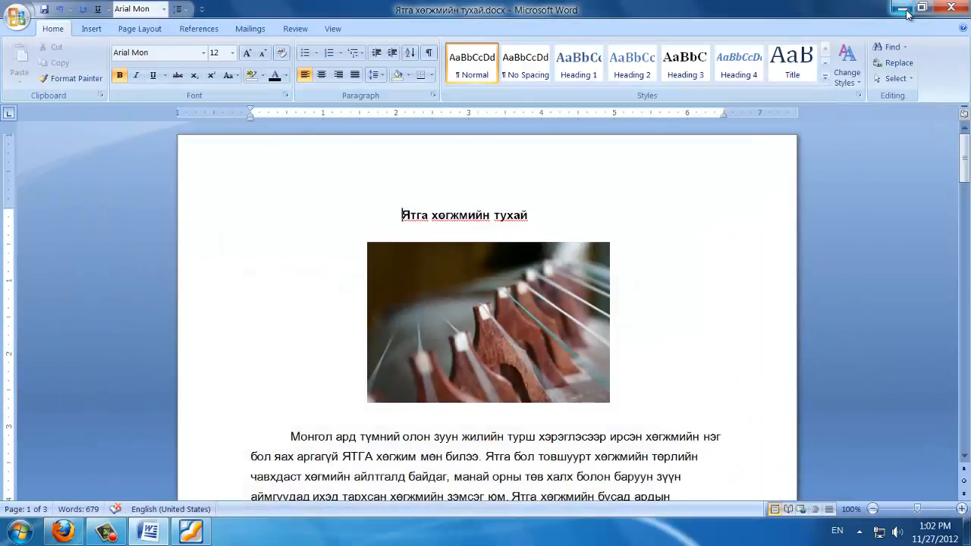
pyautogui.click(905, 9)
pyautogui.doubleClick(28, 110)
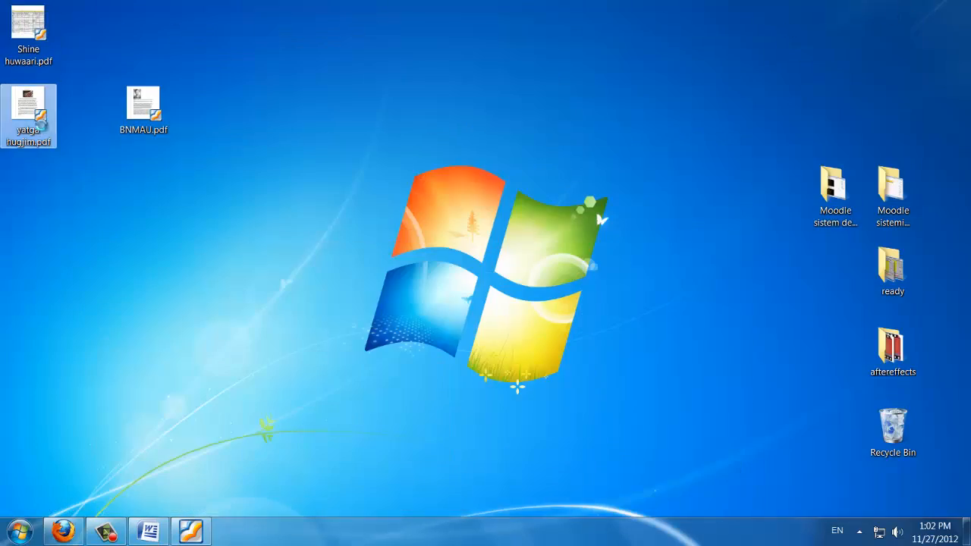
# Look through the pages of the published PDF, return to its beginning, and close it.
pyautogui.scroll(-20, 567, 251)
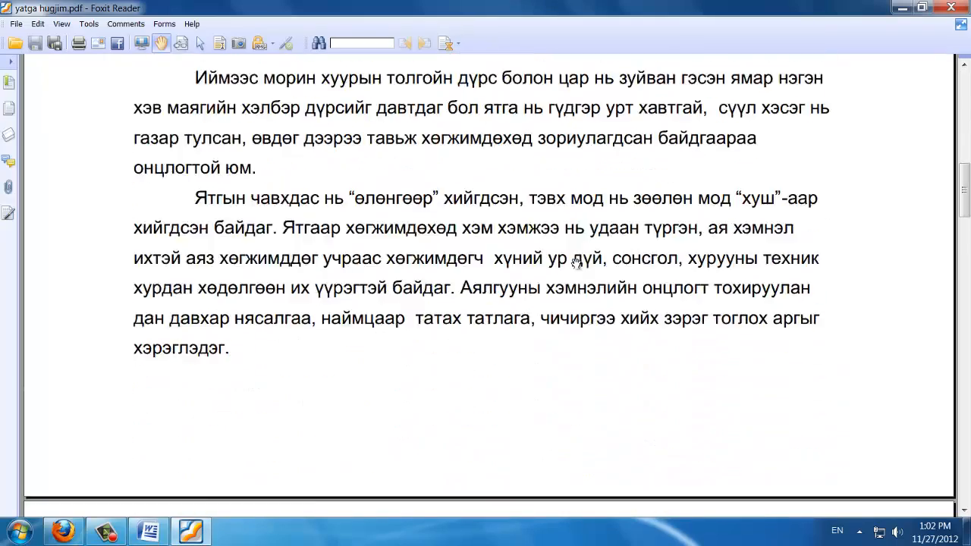
pyautogui.scroll(-8, 589, 264)
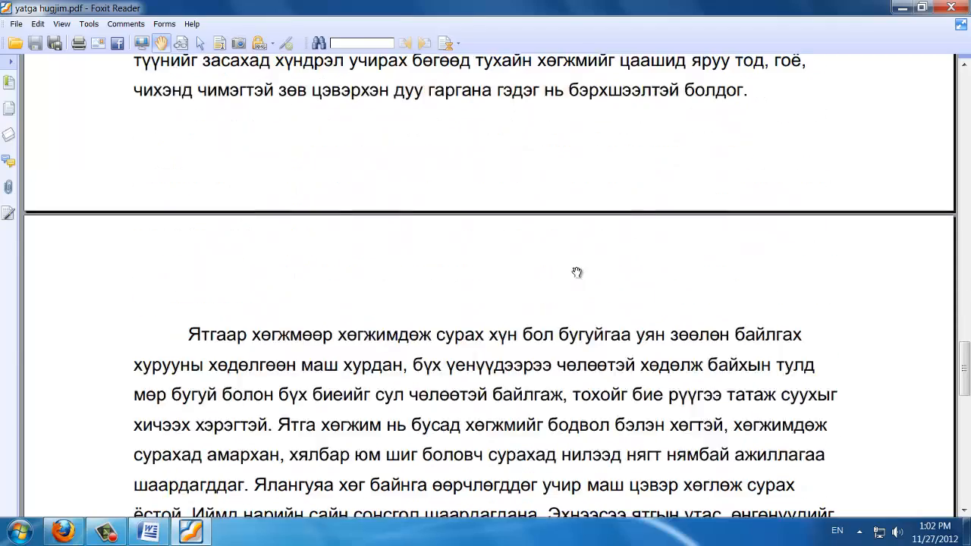
pyautogui.scroll(12, 574, 273)
pyautogui.scroll(5, 834, 303)
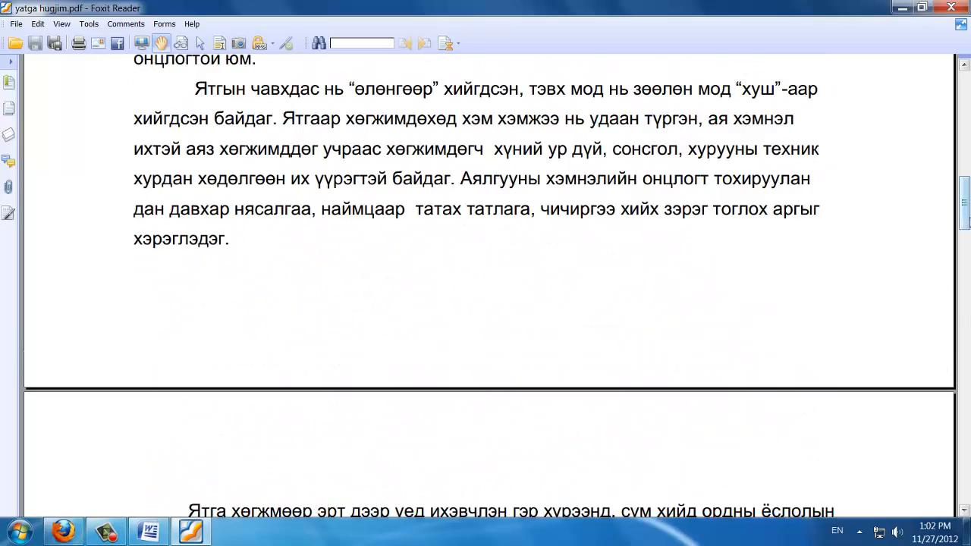
pyautogui.moveTo(963, 205); pyautogui.dragTo(928, 54)
pyautogui.click(950, 7)
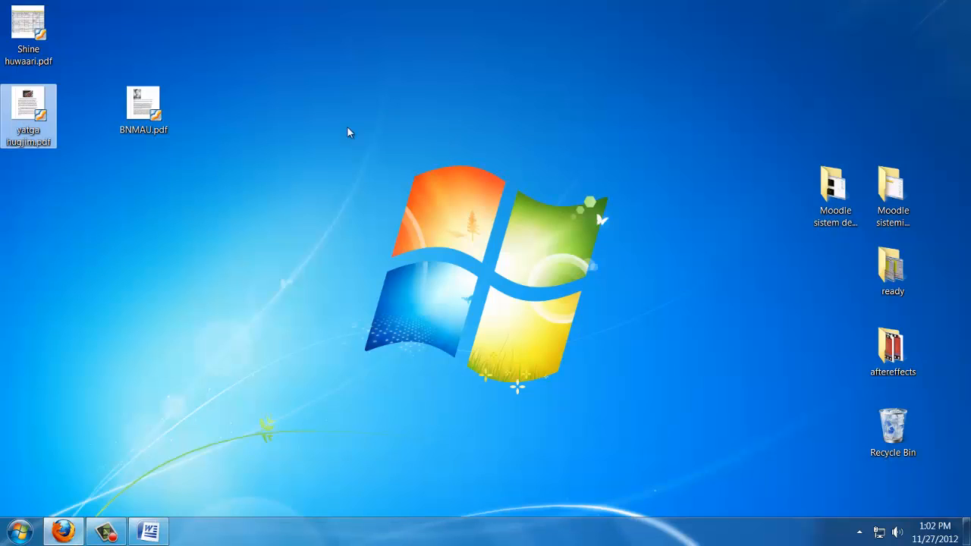
# Switch back to the Word document and check which font the first body paragraph uses.
pyautogui.click(148, 531)
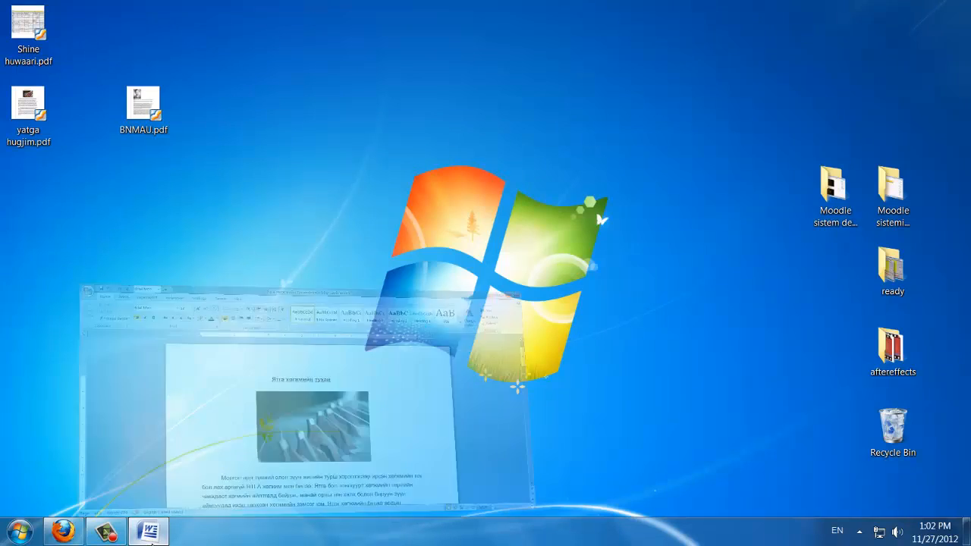
pyautogui.scroll(-3, 564, 369)
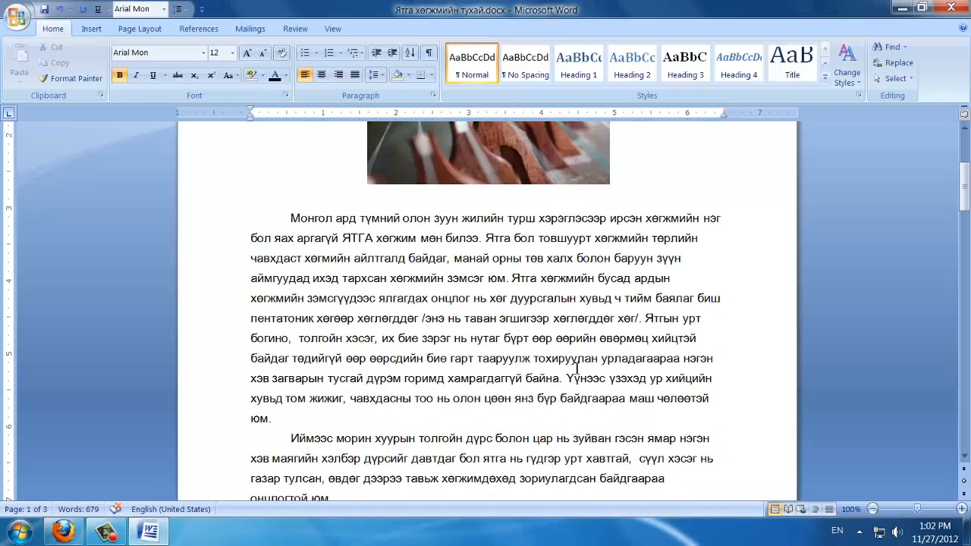
pyautogui.moveTo(336, 219); pyautogui.dragTo(470, 300)
pyautogui.doubleClick(468, 300)
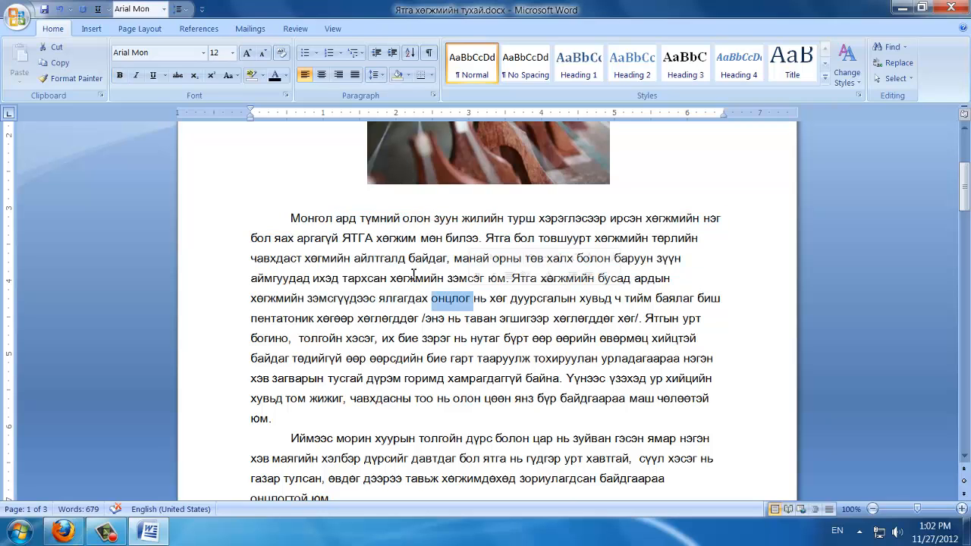
pyautogui.scroll(2, 449, 199)
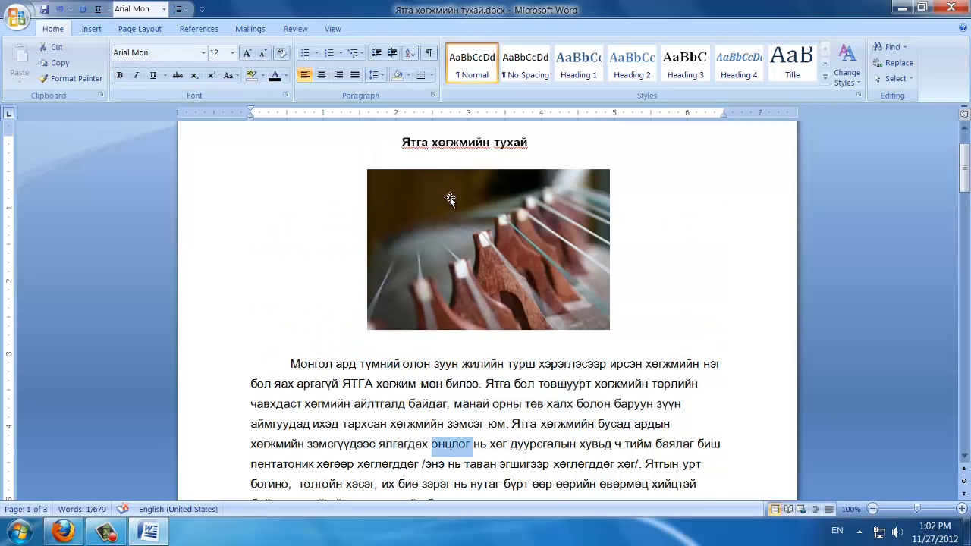
pyautogui.click(319, 363)
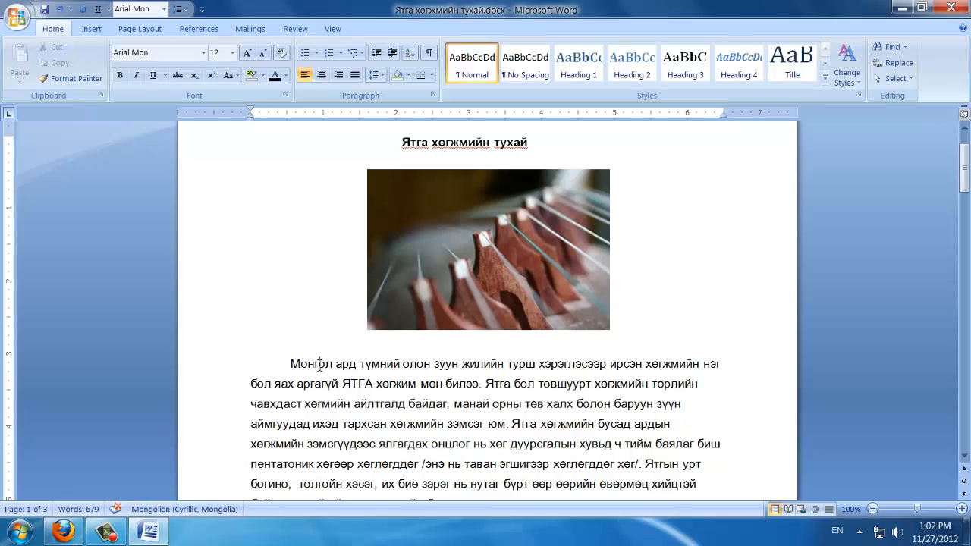
pyautogui.moveTo(292, 364); pyautogui.dragTo(715, 450)
pyautogui.click(715, 449)
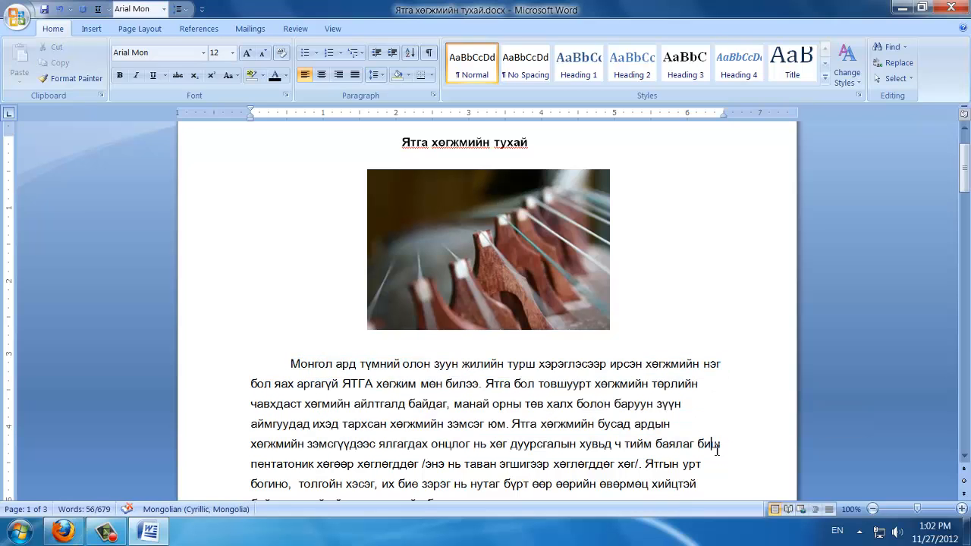
pyautogui.click(151, 55)
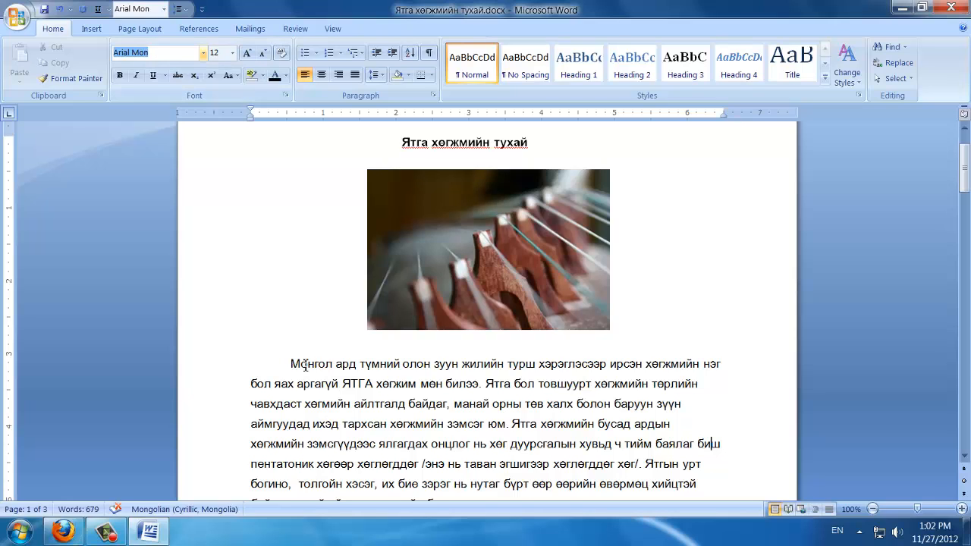
# Set the font of the first paragraph's text from "Монгол ард" through "хөг" to Arial.
pyautogui.moveTo(291, 364); pyautogui.dragTo(634, 468)
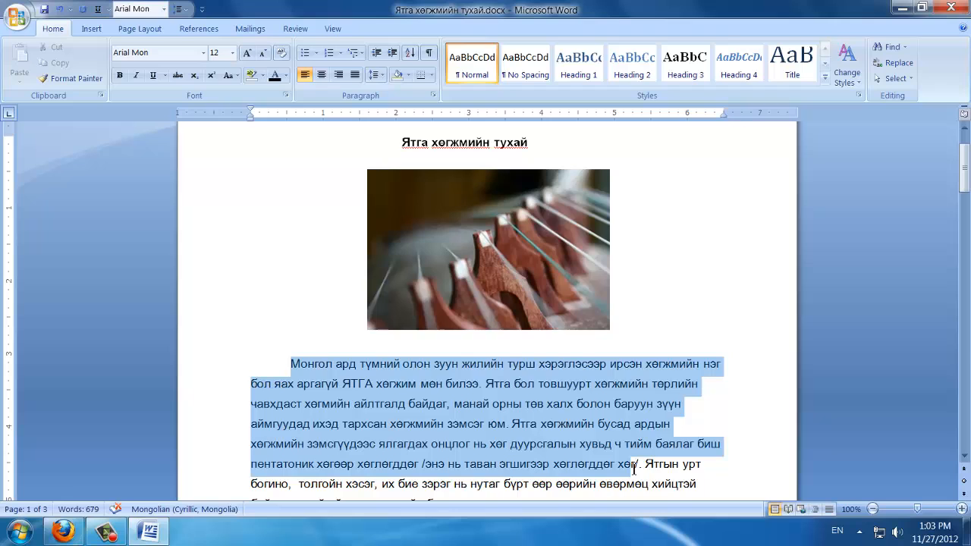
pyautogui.click(202, 52)
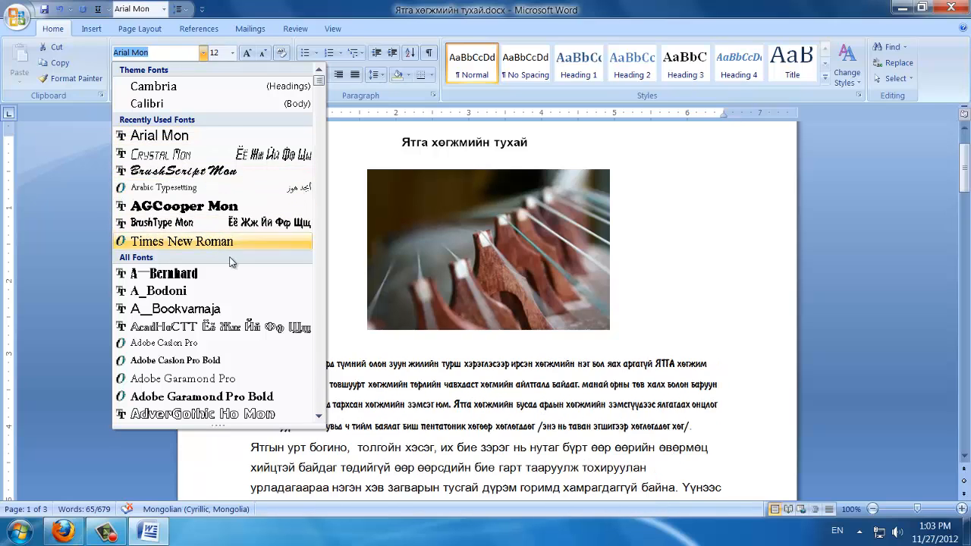
pyautogui.scroll(-1, 238, 263)
pyautogui.scroll(-4, 239, 263)
pyautogui.scroll(-3, 244, 264)
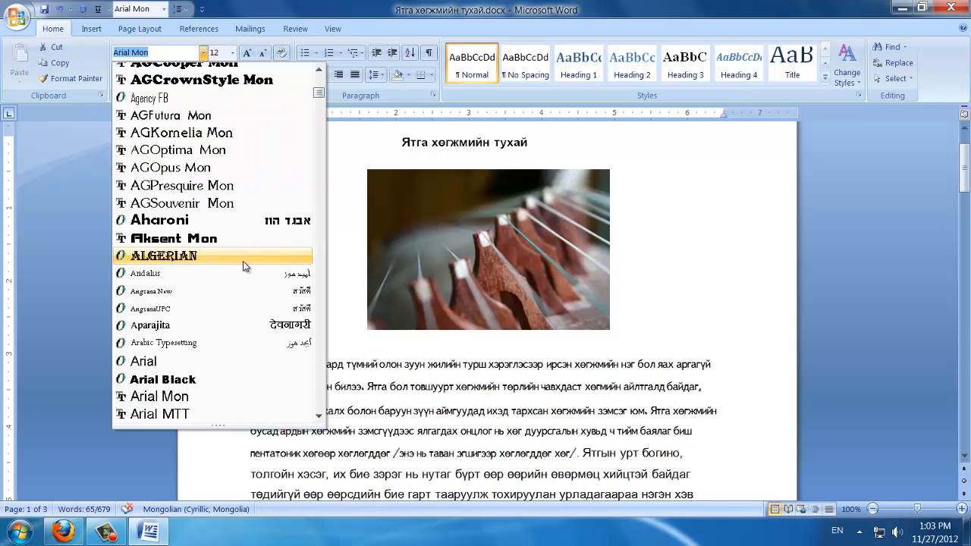
pyautogui.click(180, 367)
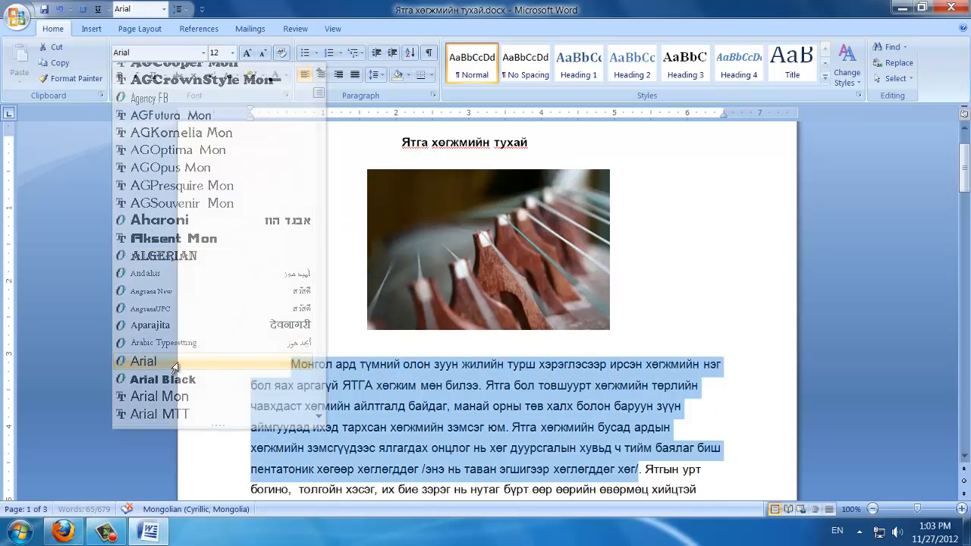
# Compare the fonts within the first paragraph and check which keyboard input languages are available.
pyautogui.scroll(-1, 301, 363)
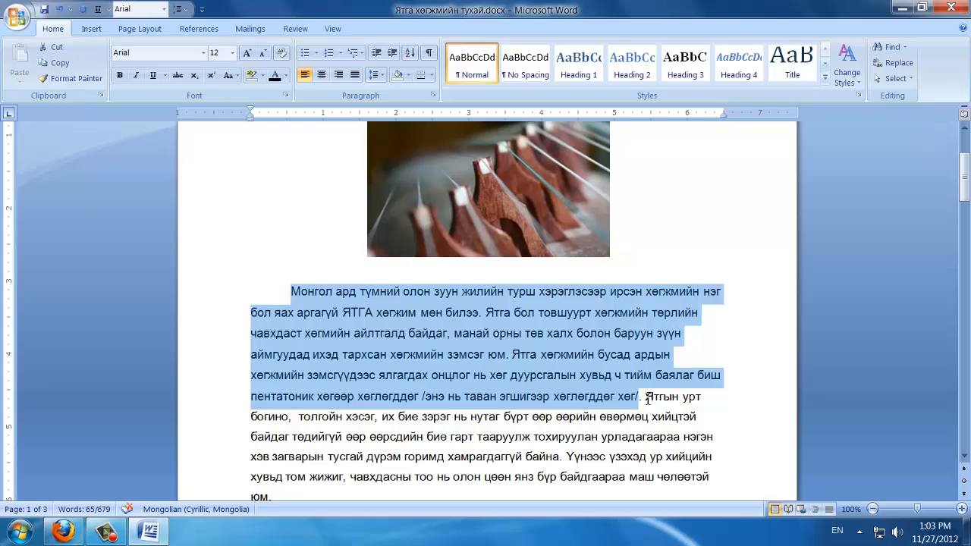
pyautogui.moveTo(646, 398); pyautogui.dragTo(574, 458)
pyautogui.click(730, 371)
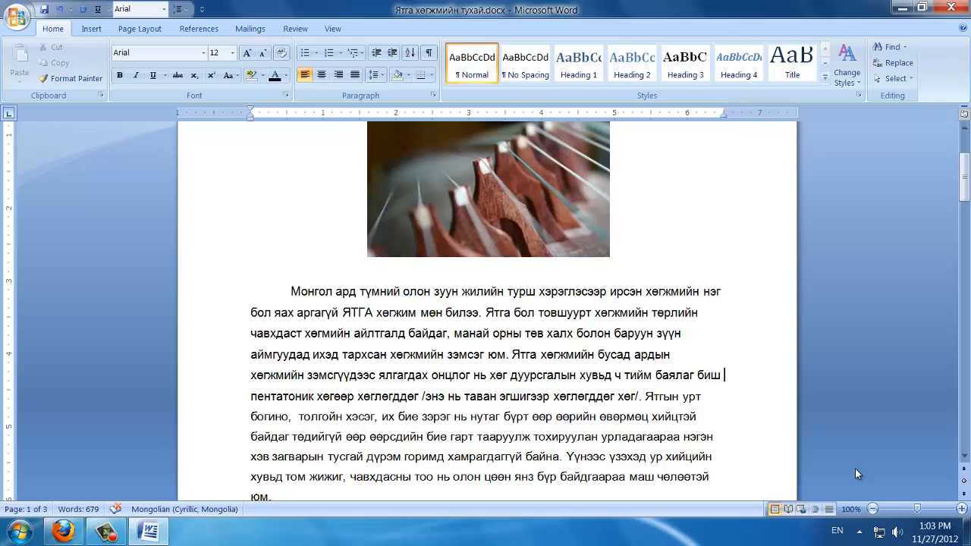
pyautogui.click(859, 531)
pyautogui.click(863, 537)
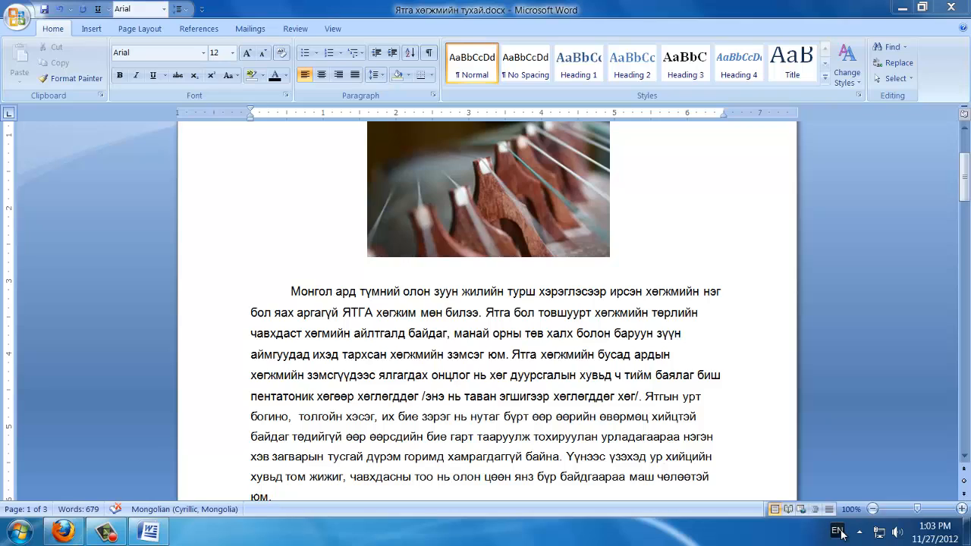
pyautogui.click(839, 531)
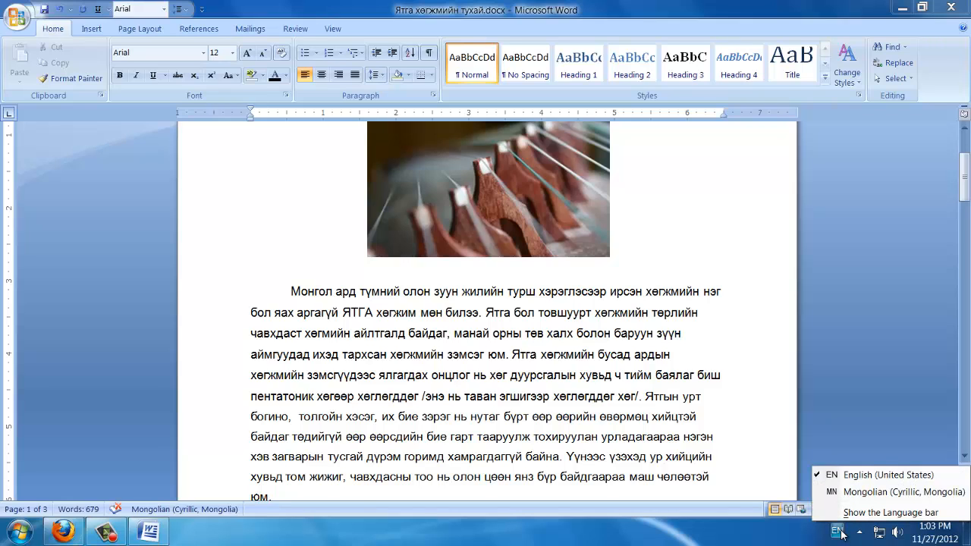
pyautogui.click(611, 459)
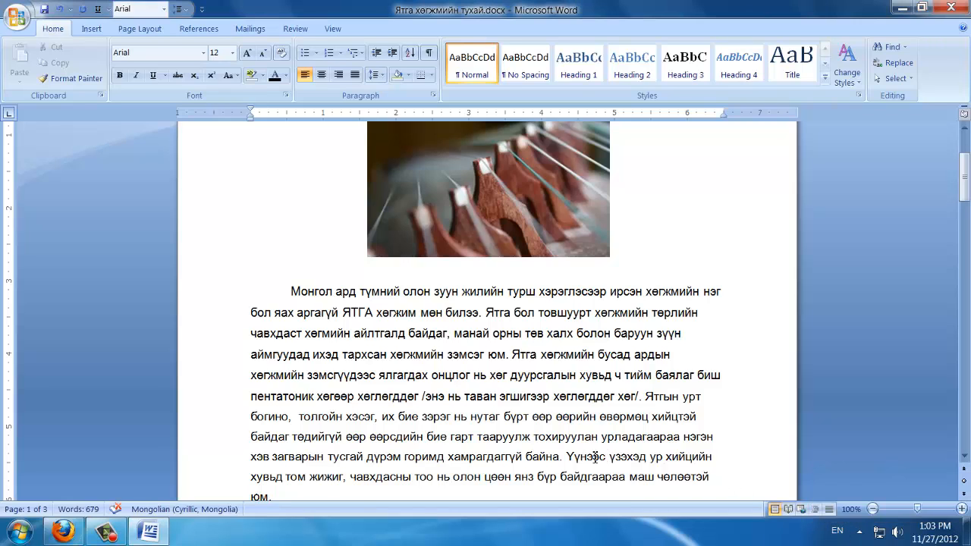
pyautogui.moveTo(564, 461); pyautogui.dragTo(294, 303)
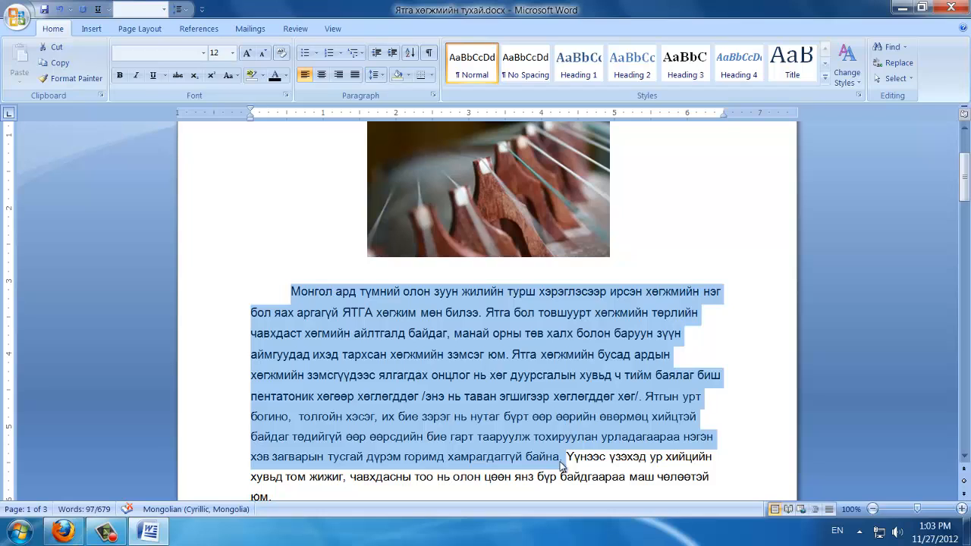
pyautogui.moveTo(562, 458); pyautogui.dragTo(507, 444)
pyautogui.click(506, 444)
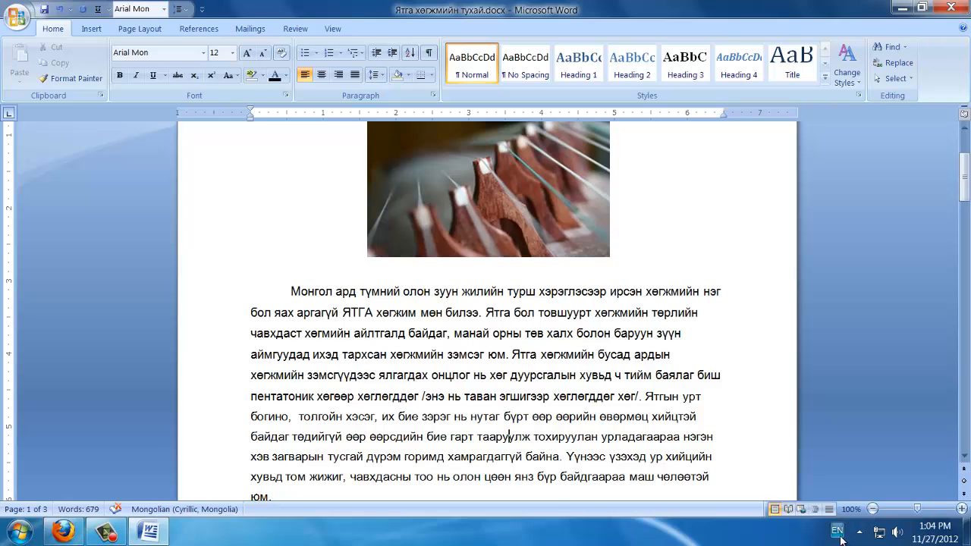
# Switch the input language between Mongolian and English, leaving it on Mongolian (Cyrillic, Mongolia).
pyautogui.click(837, 533)
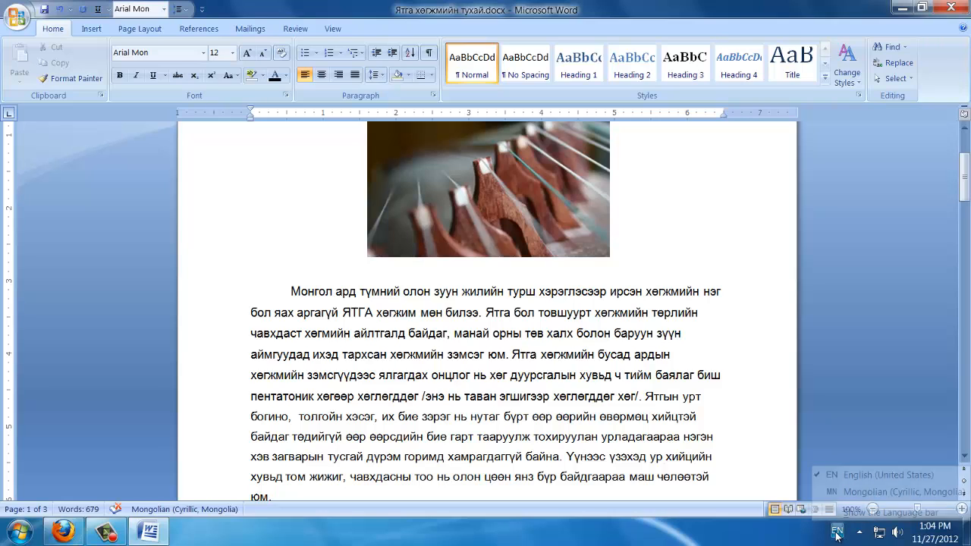
pyautogui.click(844, 493)
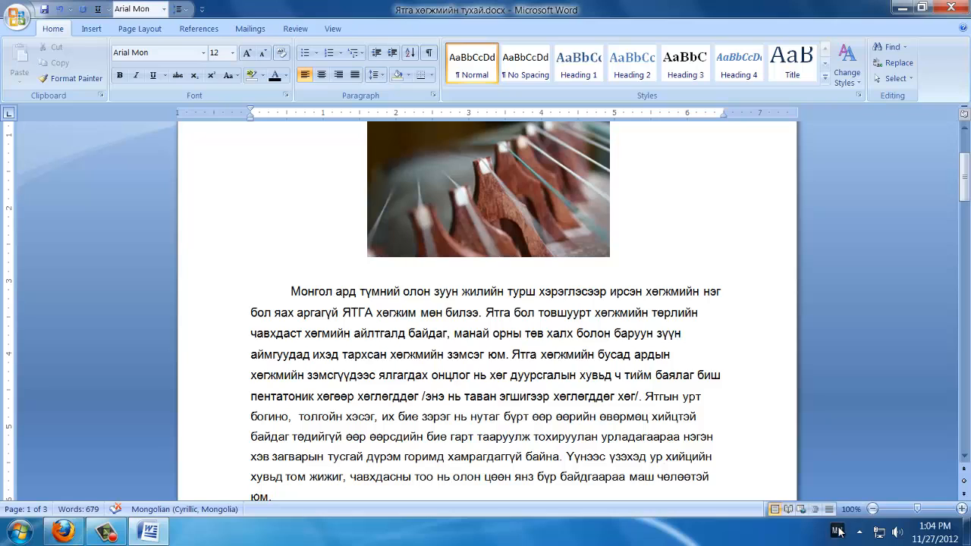
pyautogui.click(837, 533)
pyautogui.click(845, 475)
pyautogui.click(837, 533)
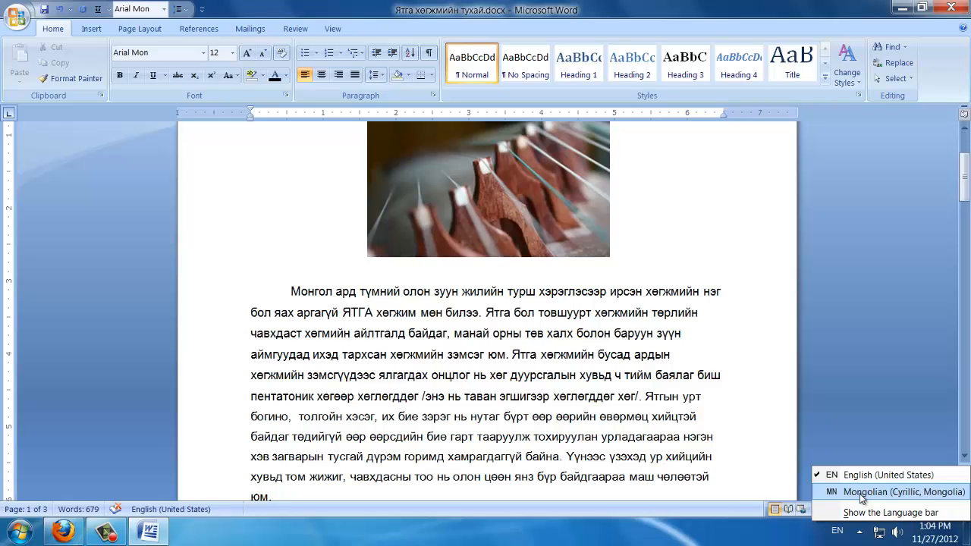
pyautogui.click(862, 493)
# Test Mongolian typing with a few letters inside the word "тааруулж", delete them, and return to the document's beginning.
pyautogui.write('өбл')
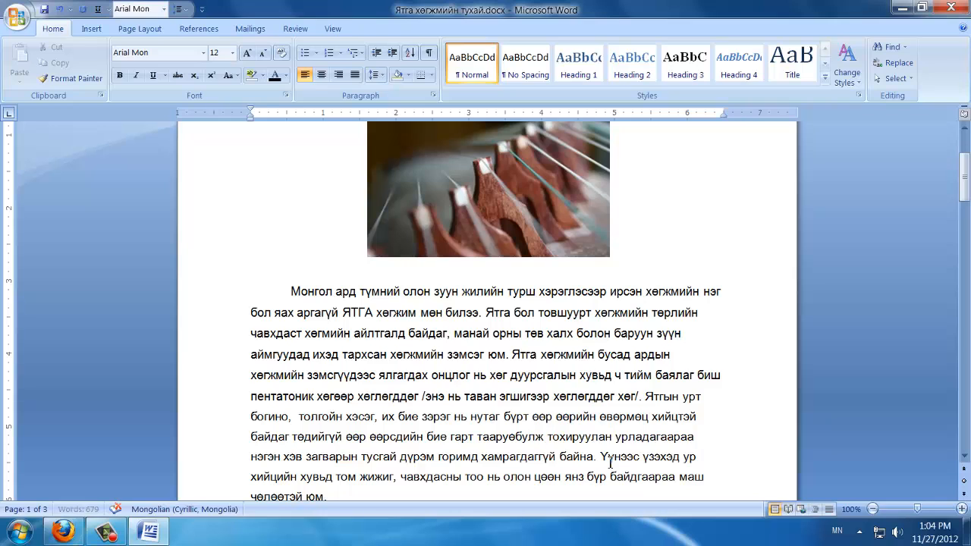
pyautogui.press('BackSpace')
pyautogui.press('BackSpace')
pyautogui.press('BackSpace')
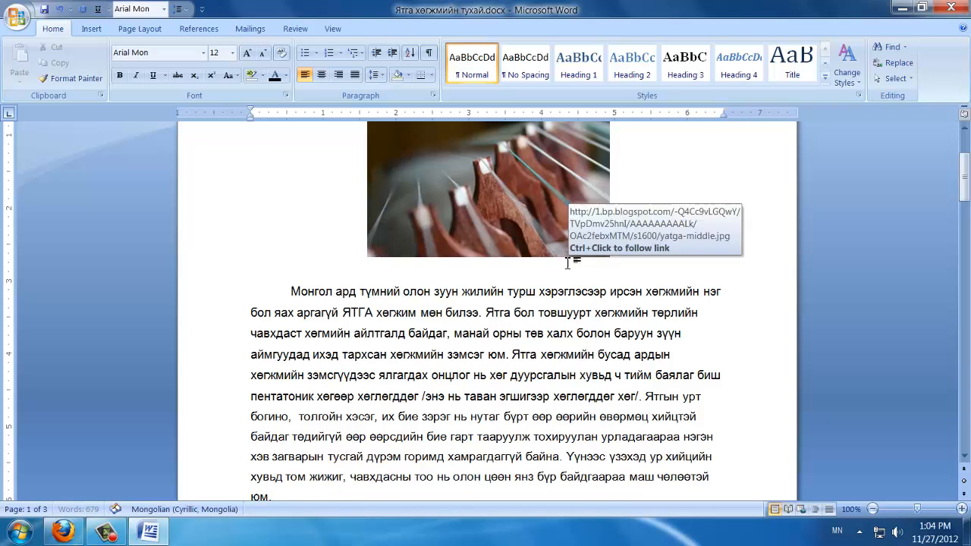
pyautogui.scroll(-7, 568, 262)
pyautogui.scroll(9, 521, 298)
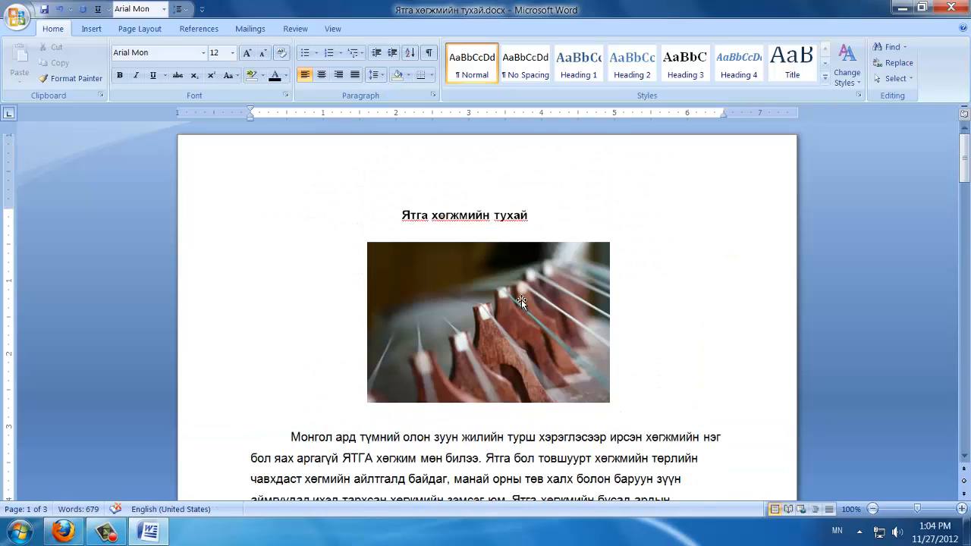